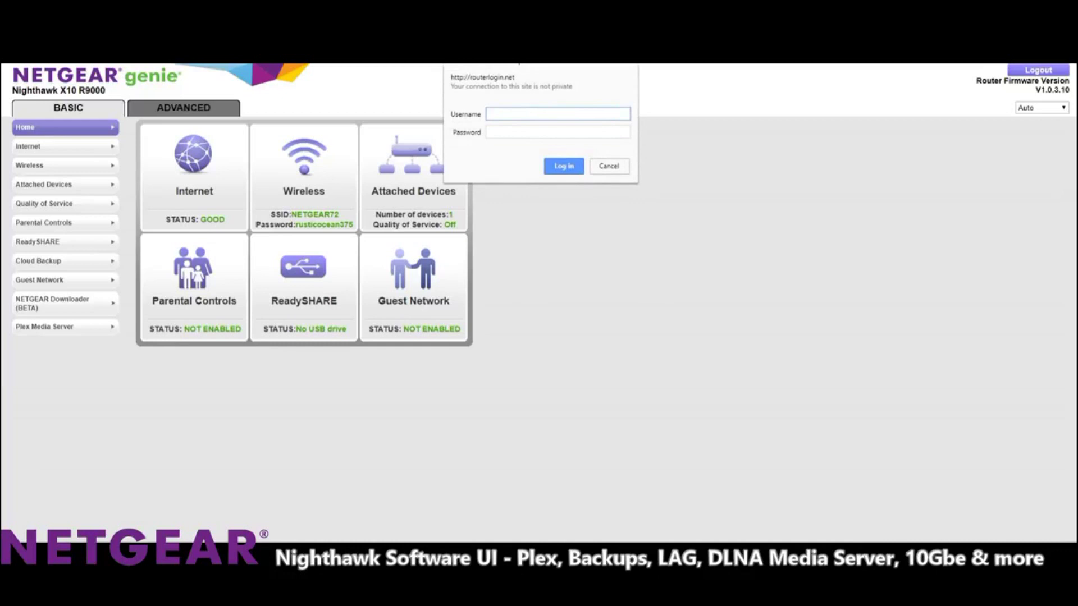
Log in to the router as admin with the router password.
type("admin")
key("Tab")
type("passwor")
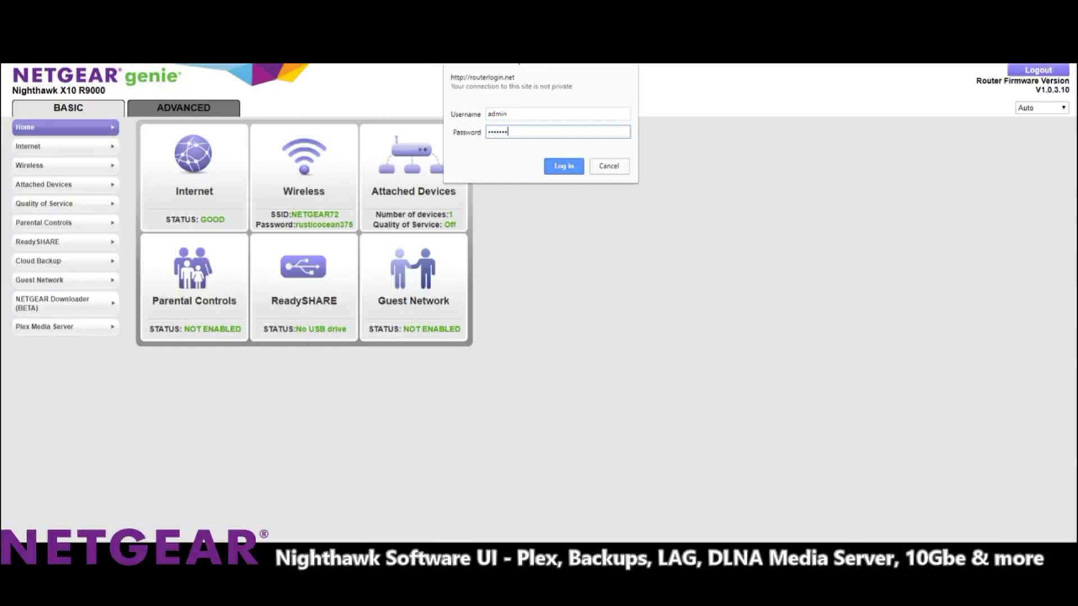
type("d")
key("Return")
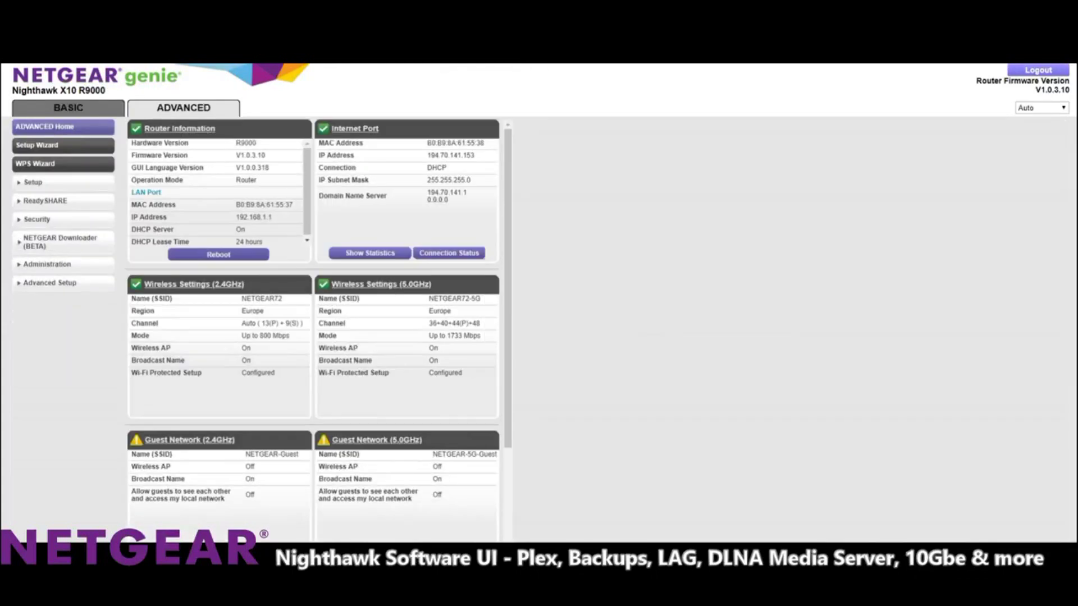
Scroll through the Advanced Home status panels, highlighting the 60GHz network name NETGEAR72-60G.
scroll(218, 191, "down", 1)
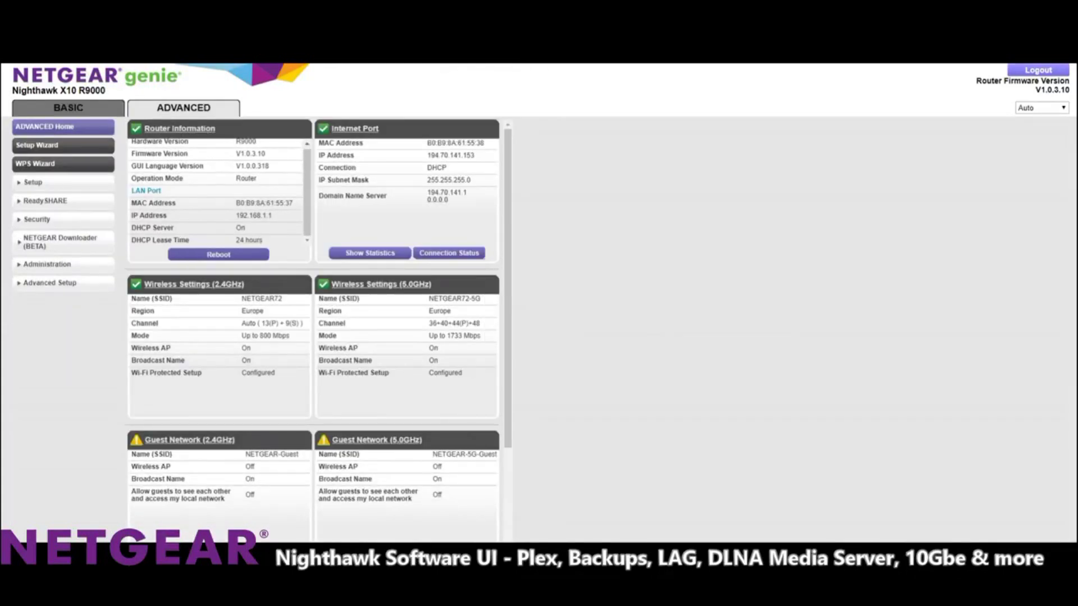
scroll(319, 330, "down", 3)
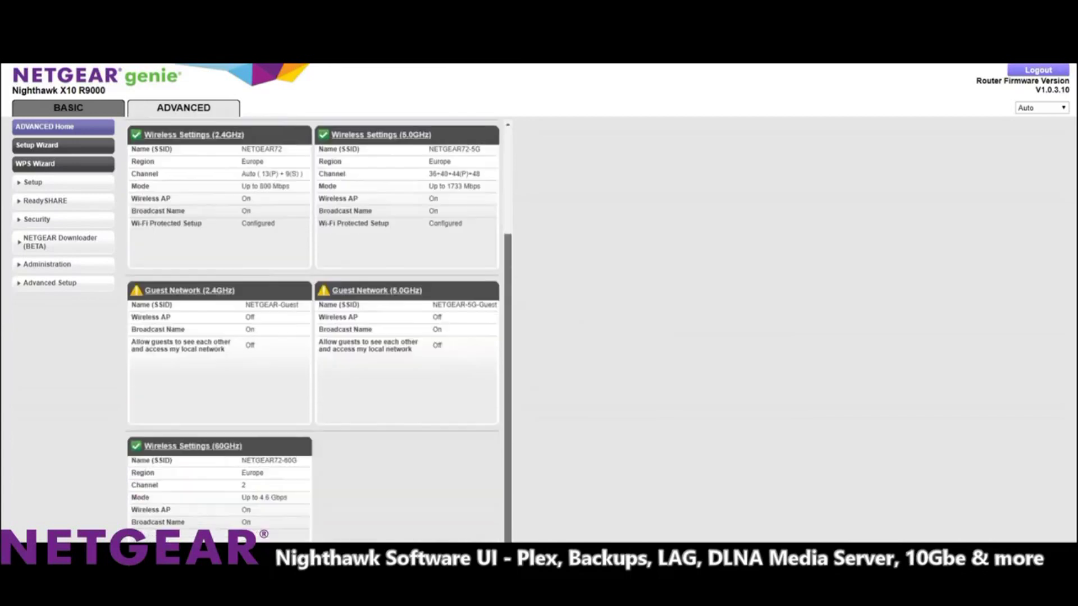
scroll(318, 327, "up", 3)
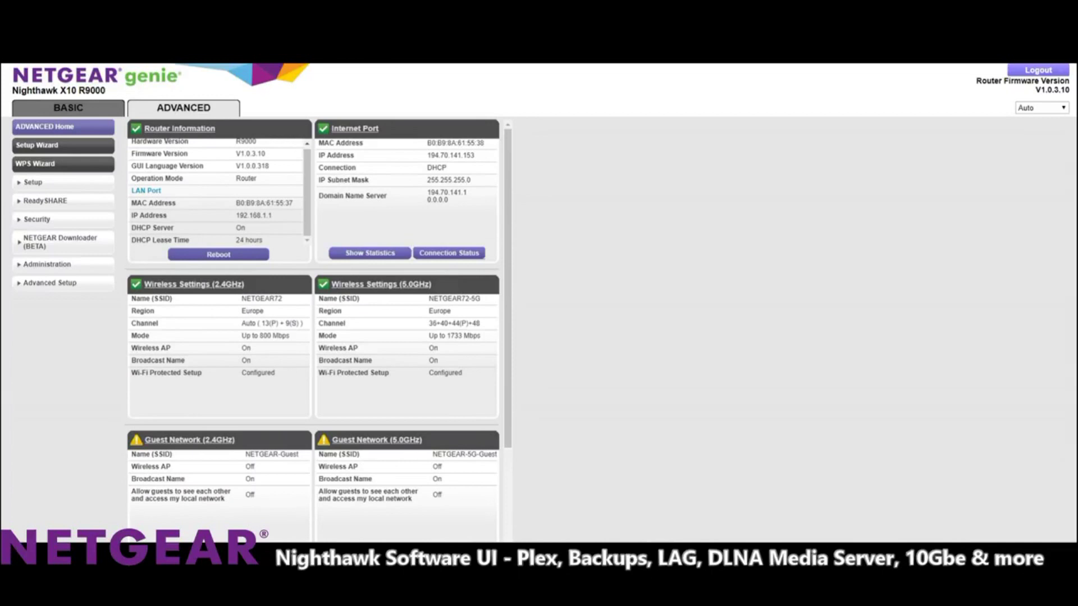
scroll(318, 330, "down", 3)
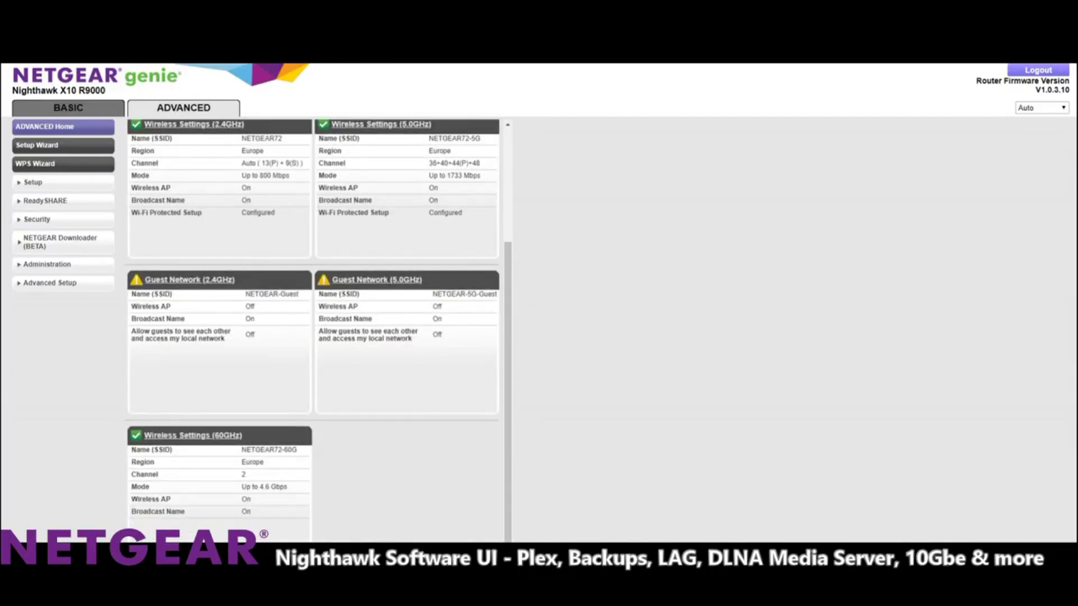
scroll(318, 330, "up", 3)
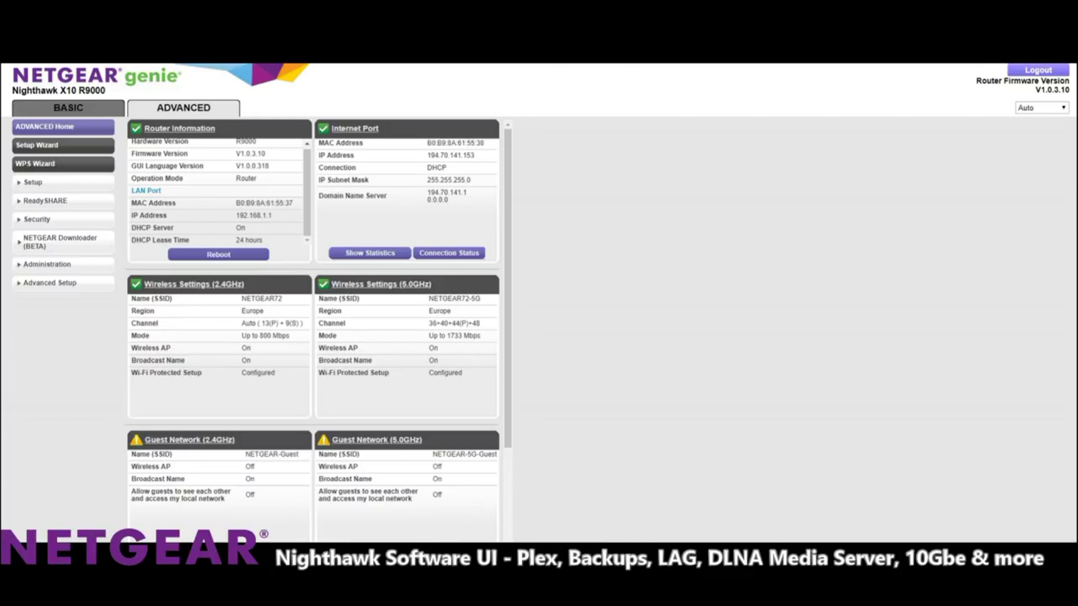
scroll(319, 330, "down", 1)
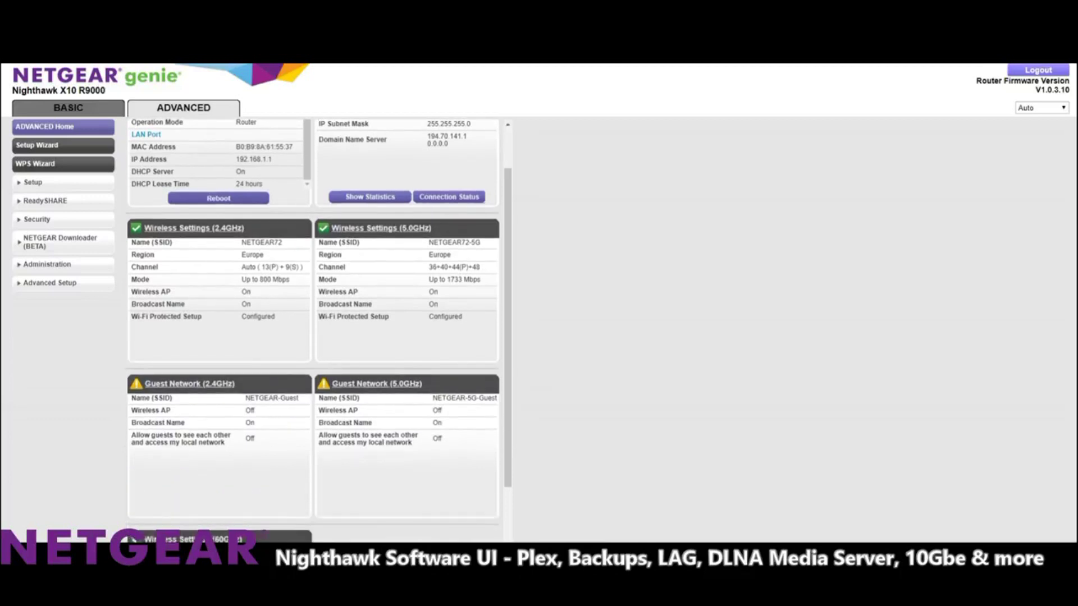
scroll(318, 330, "down", 1)
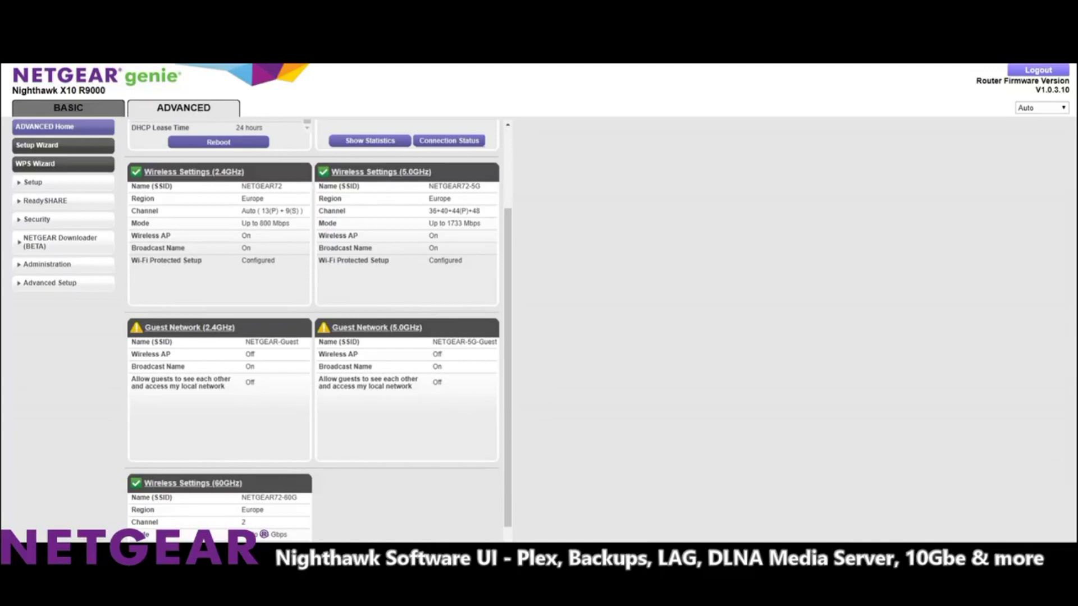
scroll(318, 331, "down", 1)
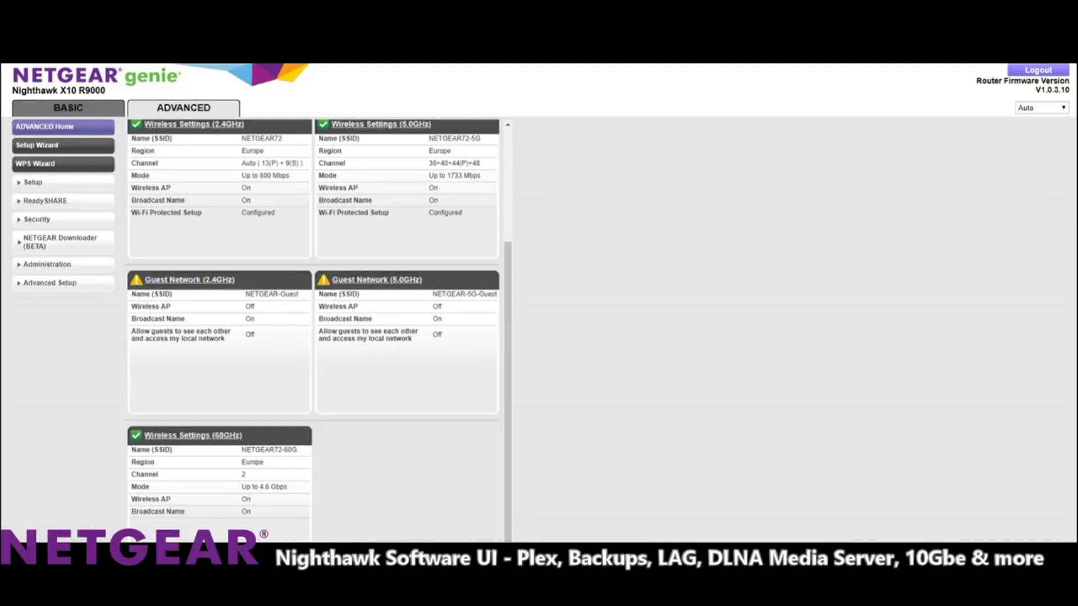
left_click_drag(241, 449, 297, 450)
scroll(312, 332, "up", 3)
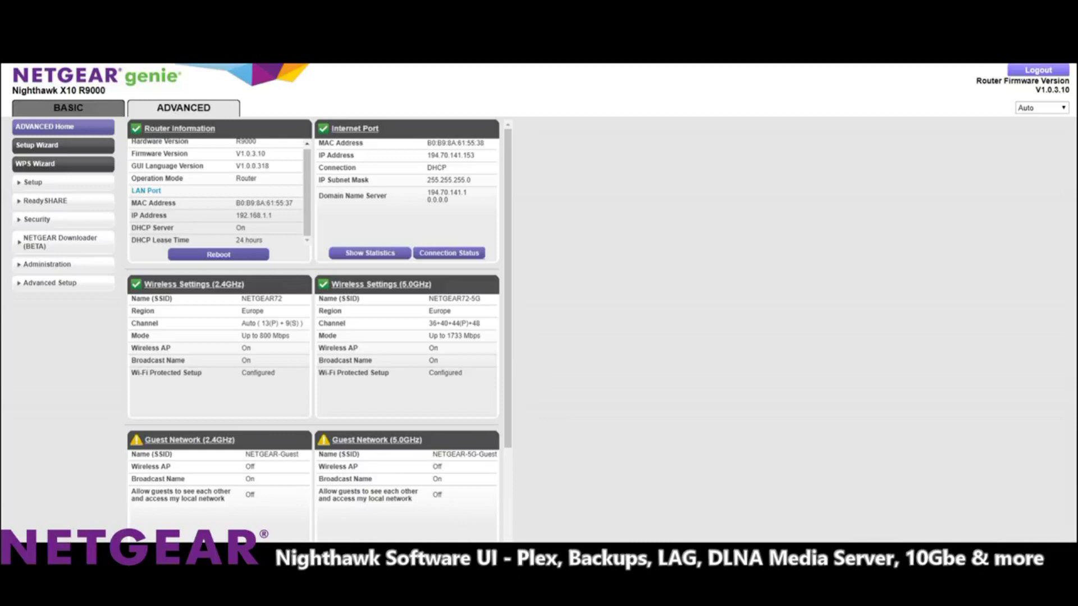
Review the 2.4GHz, 5GHz and 60GHz wireless settings under BASIC, then return to Basic Home.
left_click(68, 108)
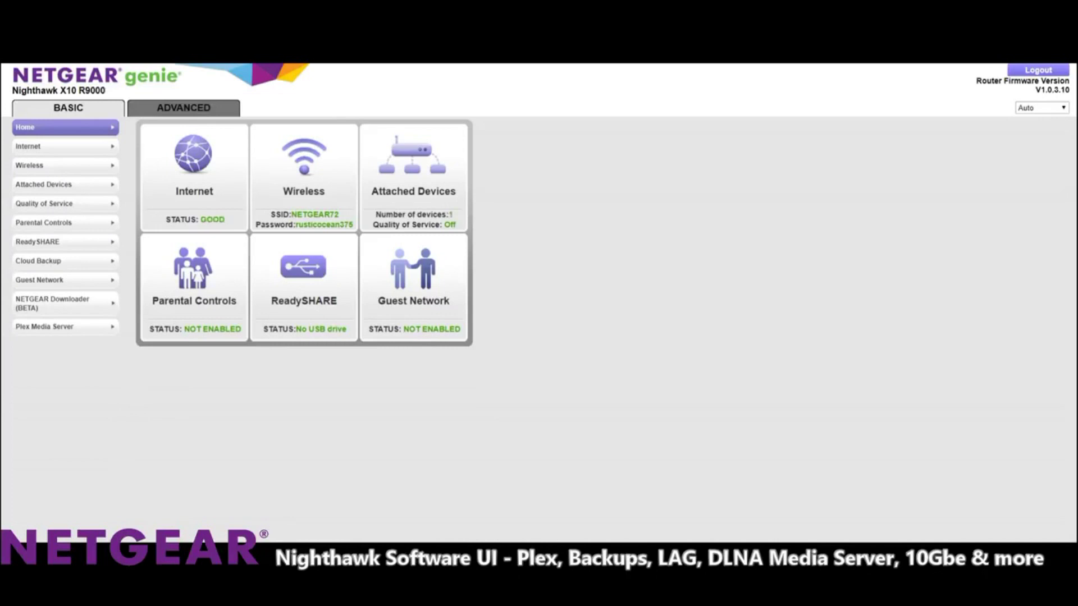
left_click(33, 165)
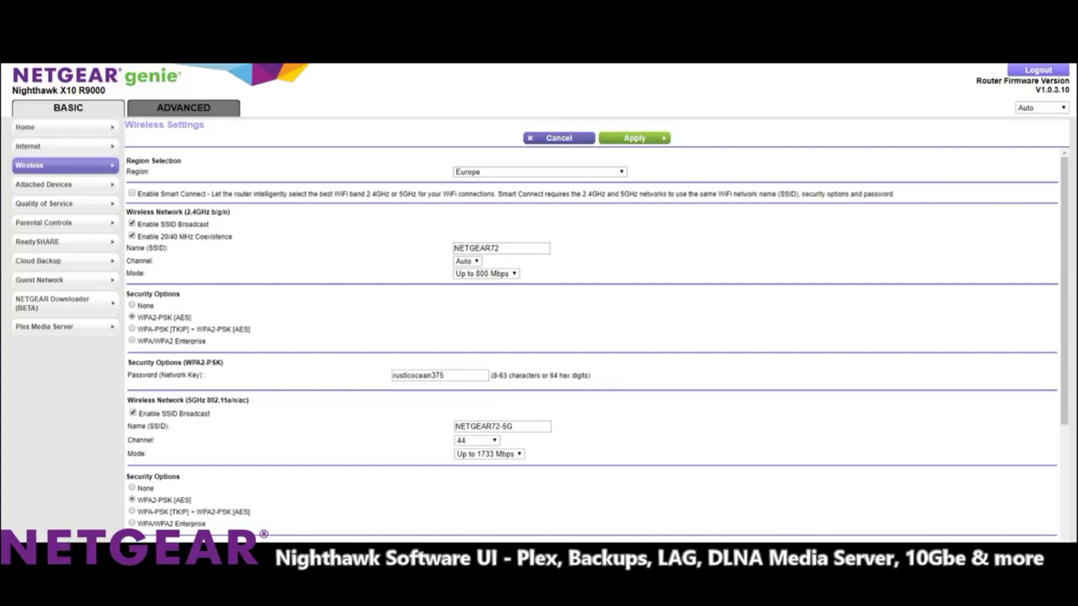
scroll(589, 337, "down", 2)
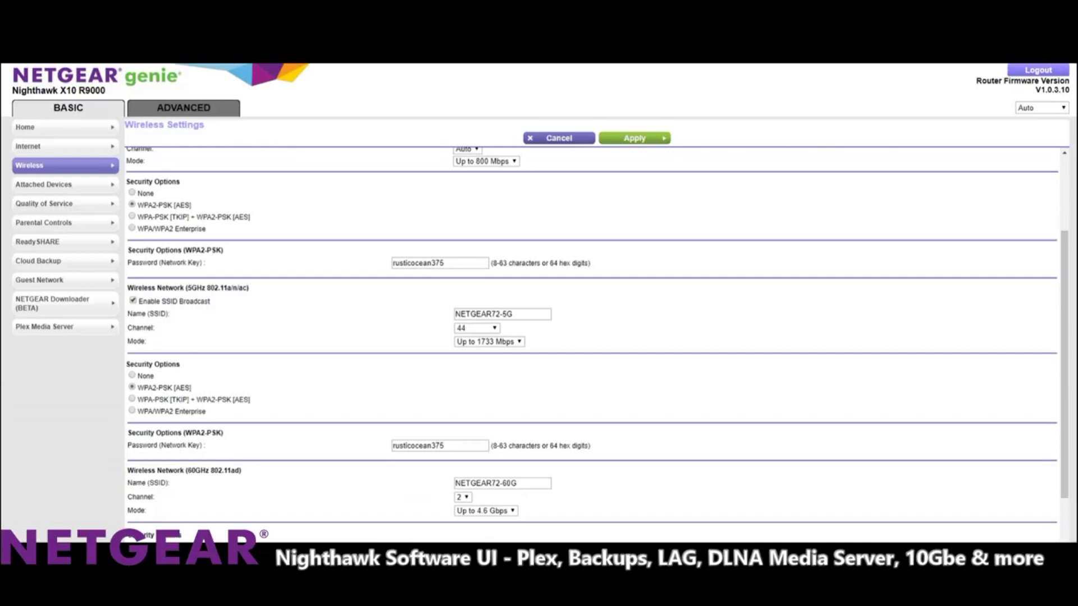
scroll(589, 337, "down", 1)
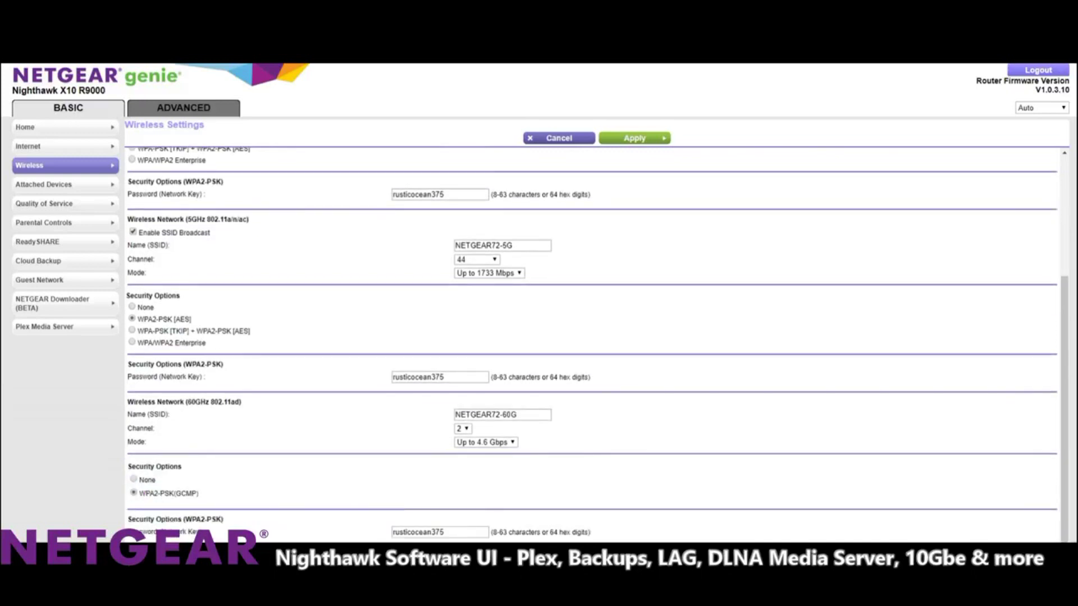
double_click(419, 377)
left_click(517, 415)
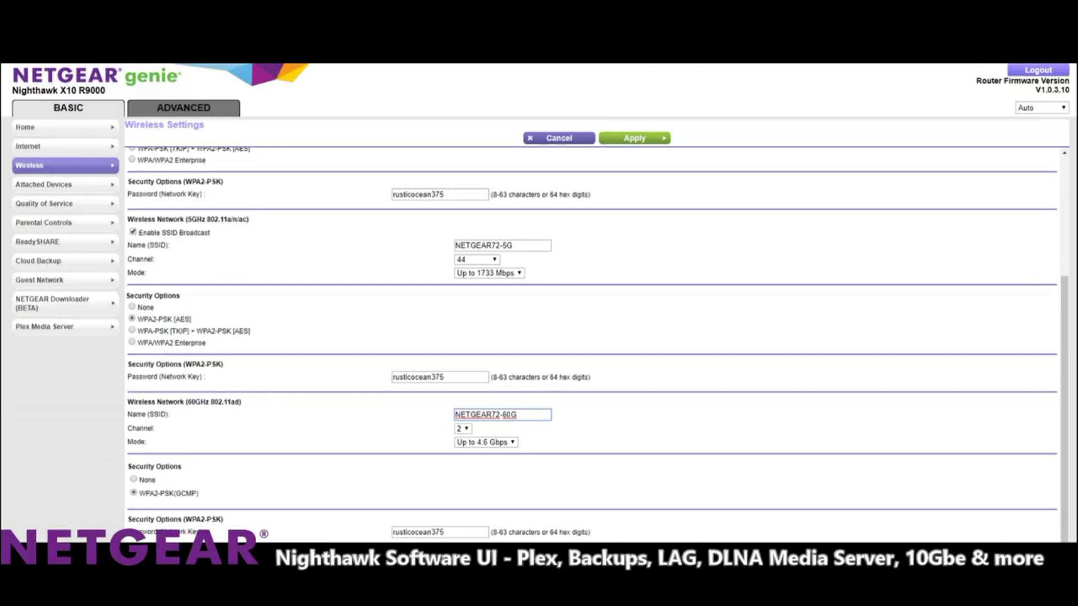
scroll(592, 337, "up", 3)
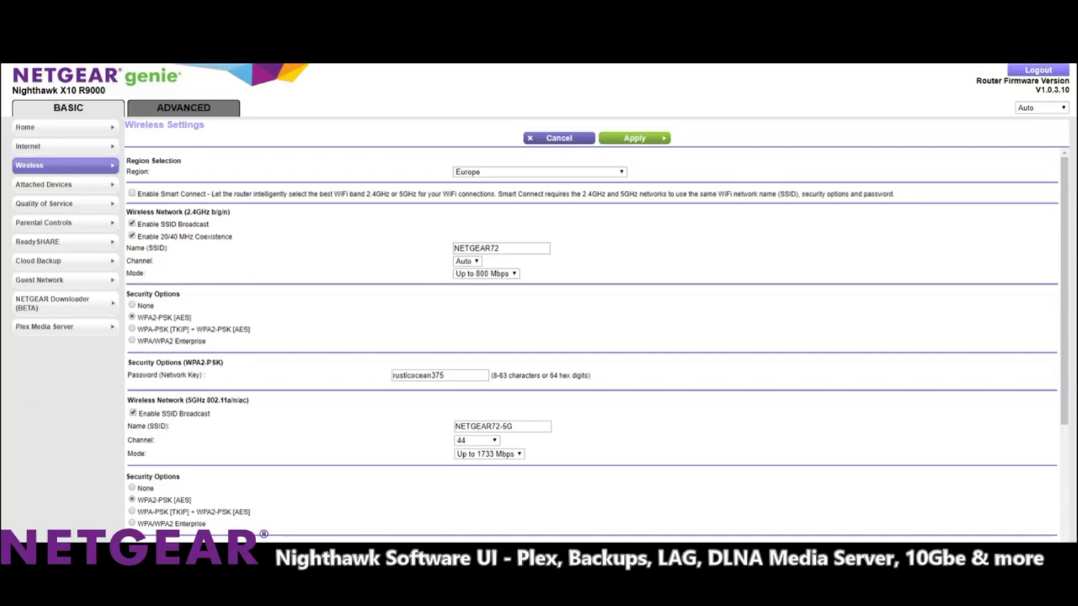
left_click(65, 127)
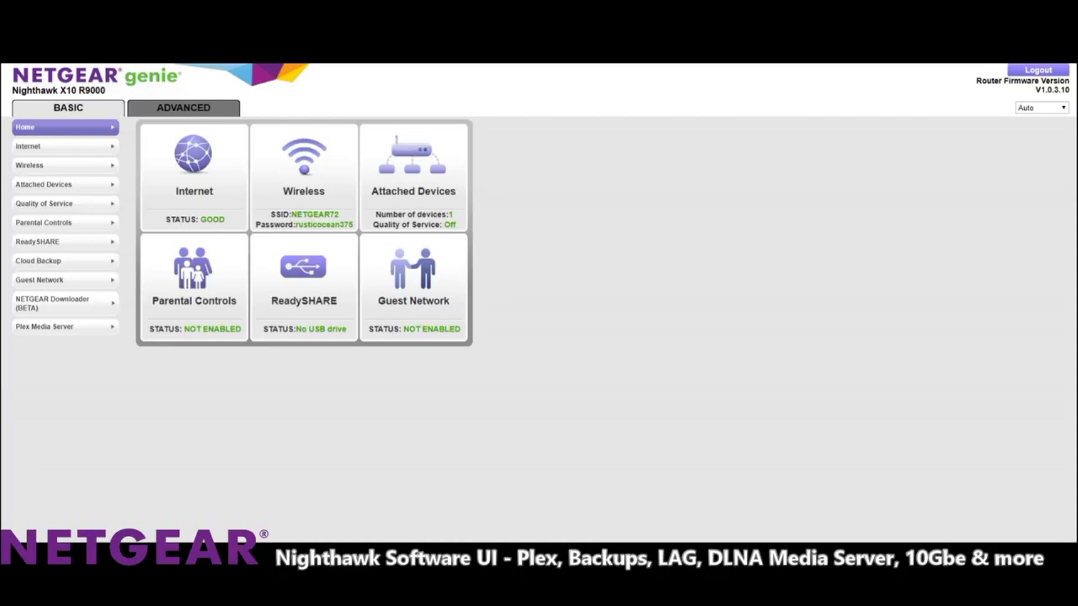
Check Attached Devices for the single Ethernet-connected desktop at 192.168.1.2.
left_click(43, 184)
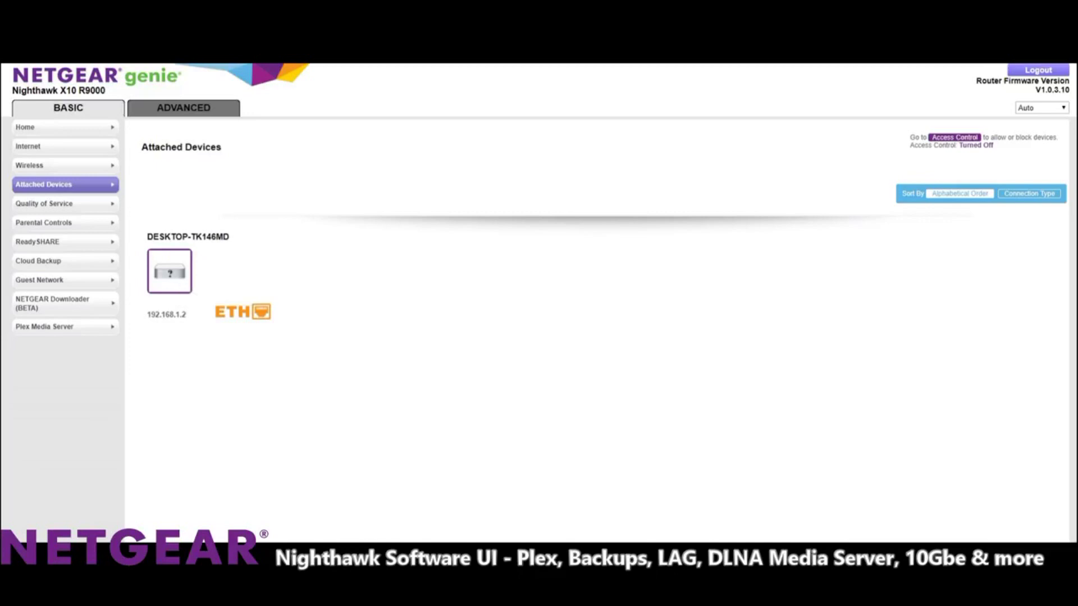
mouse_move(177, 278)
left_click(34, 165)
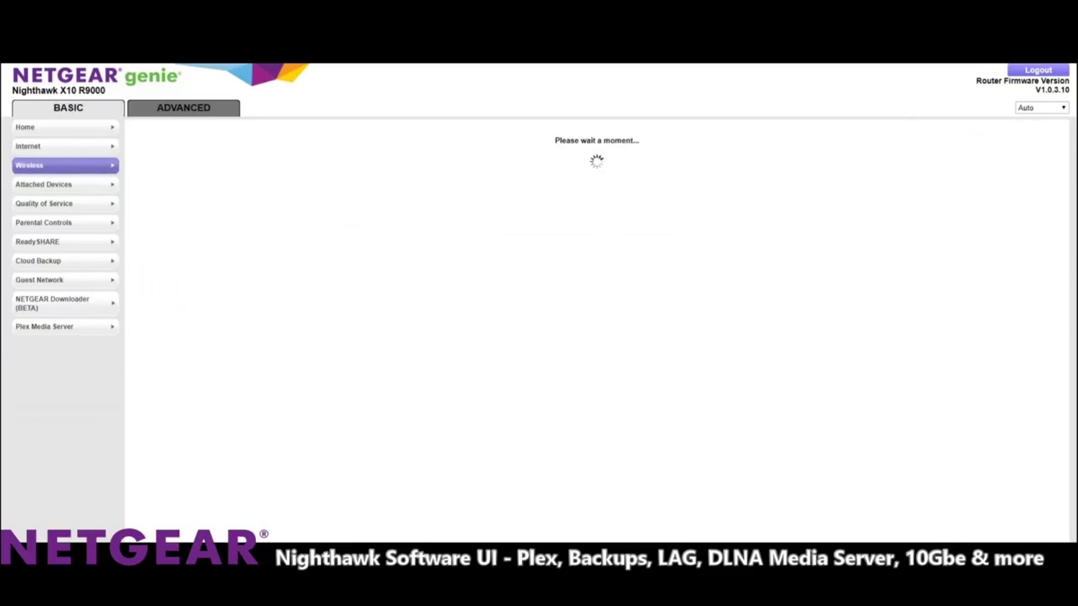
View ReadySHARE's USB Storage basic settings, highlighting the ReadySHARE Vault option.
left_click(33, 146)
left_click(25, 127)
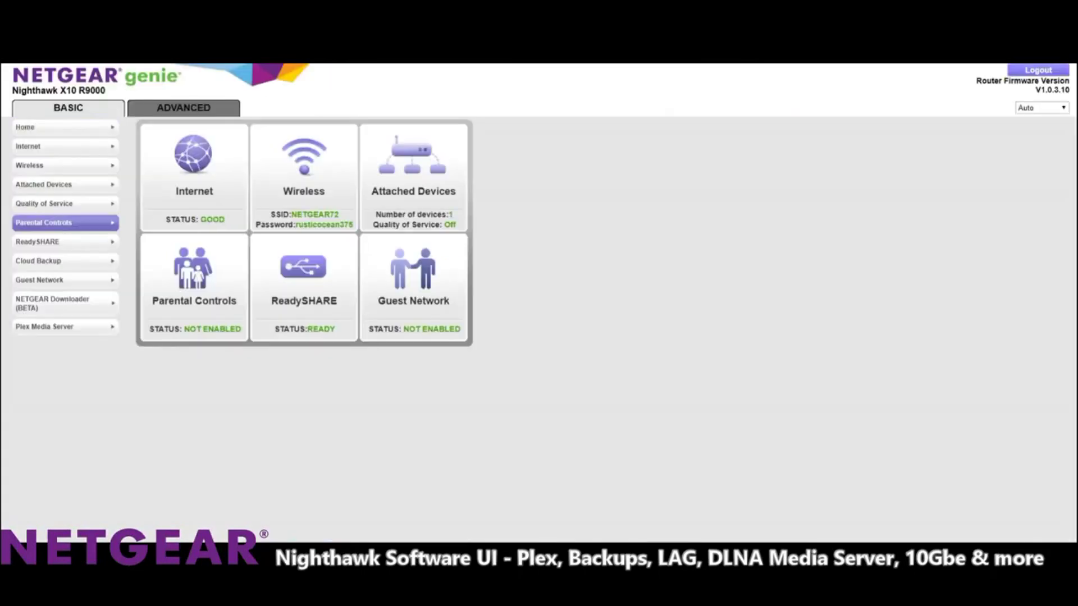
left_click(37, 241)
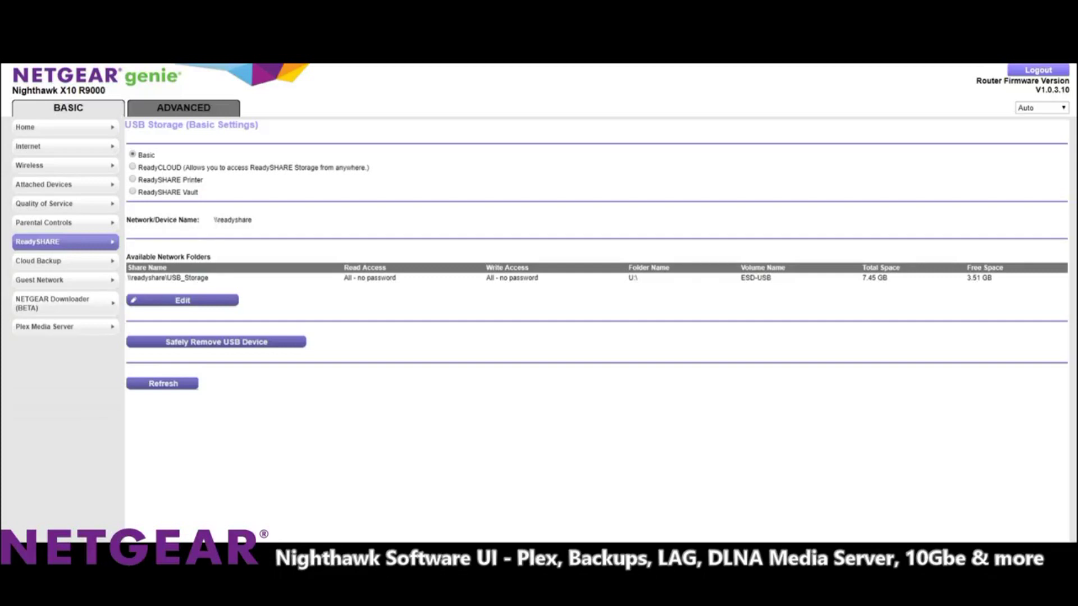
left_click_drag(198, 192, 158, 192)
left_click(43, 184)
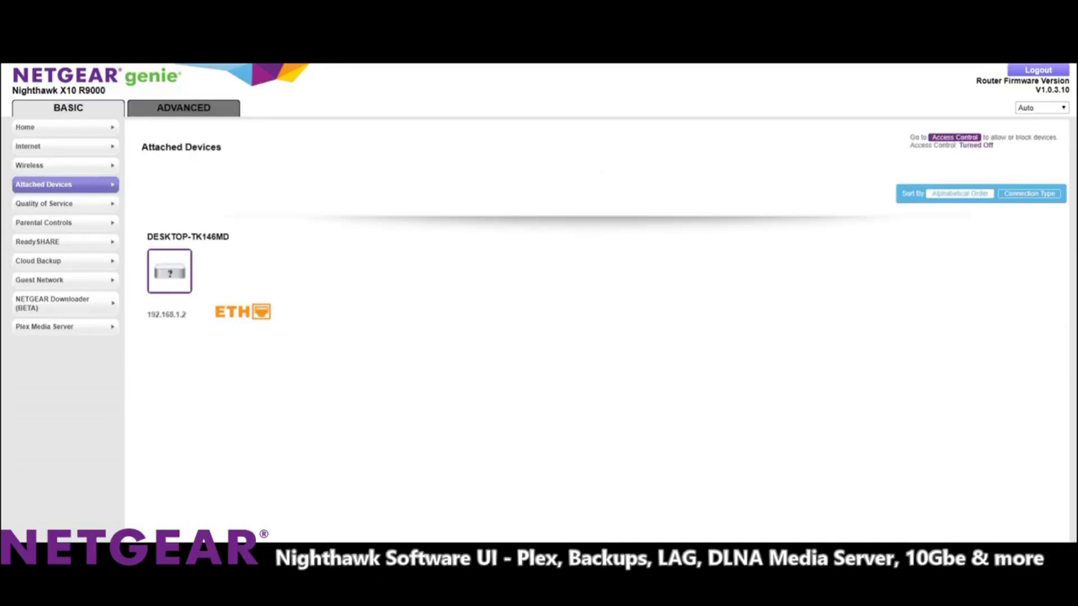
View the desktop's Edit Device details, then the QoS Speedtest bandwidth options.
left_click(170, 271)
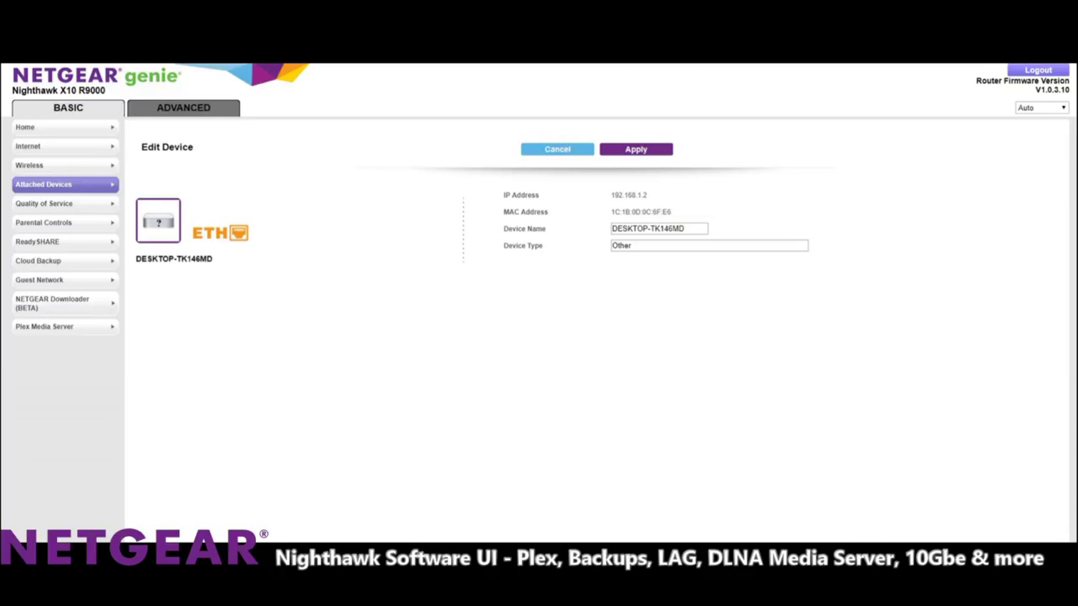
left_click(44, 203)
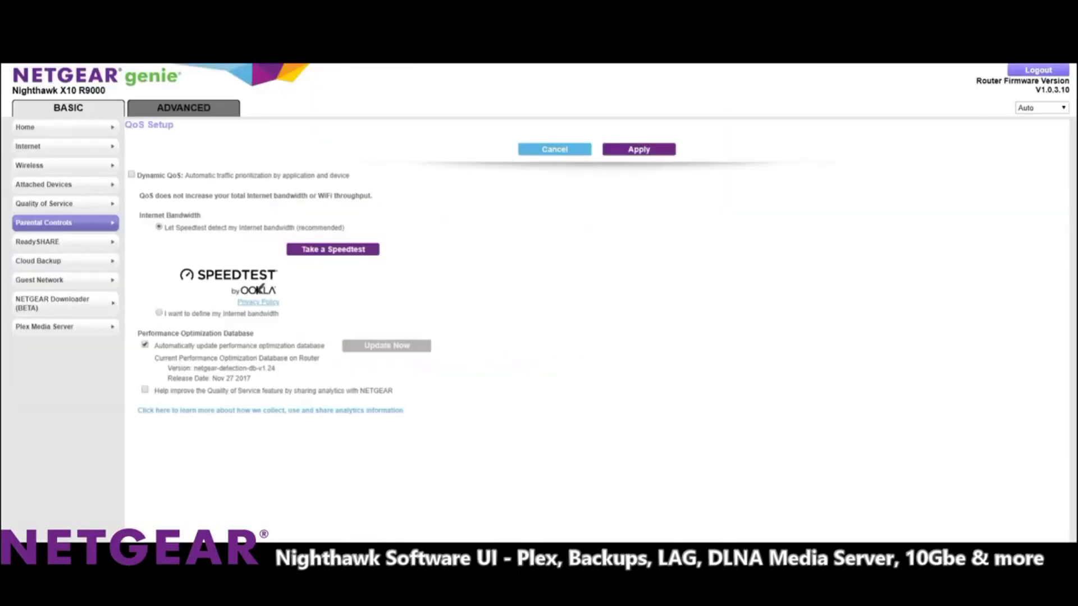
left_click(37, 241)
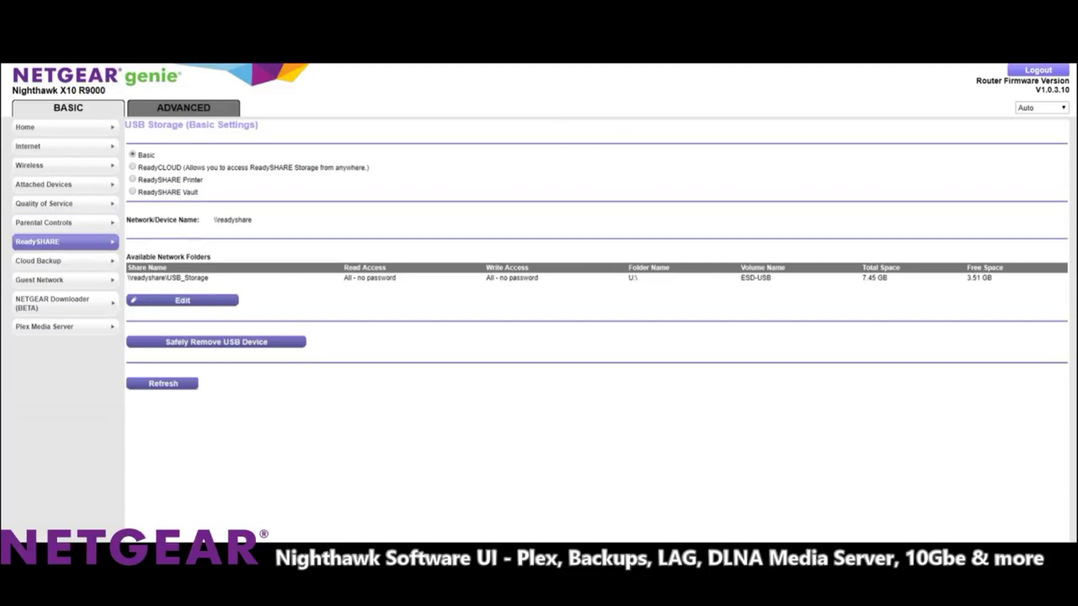
Bring up Cloud Backup's Amazon sign-in window and dismiss it.
left_click(37, 261)
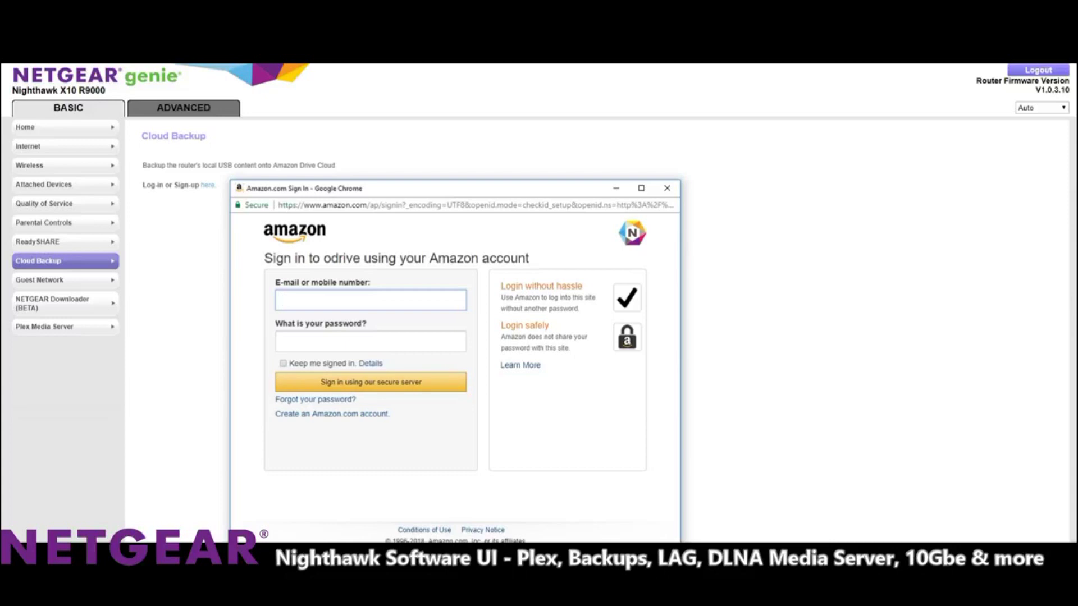
left_click(667, 188)
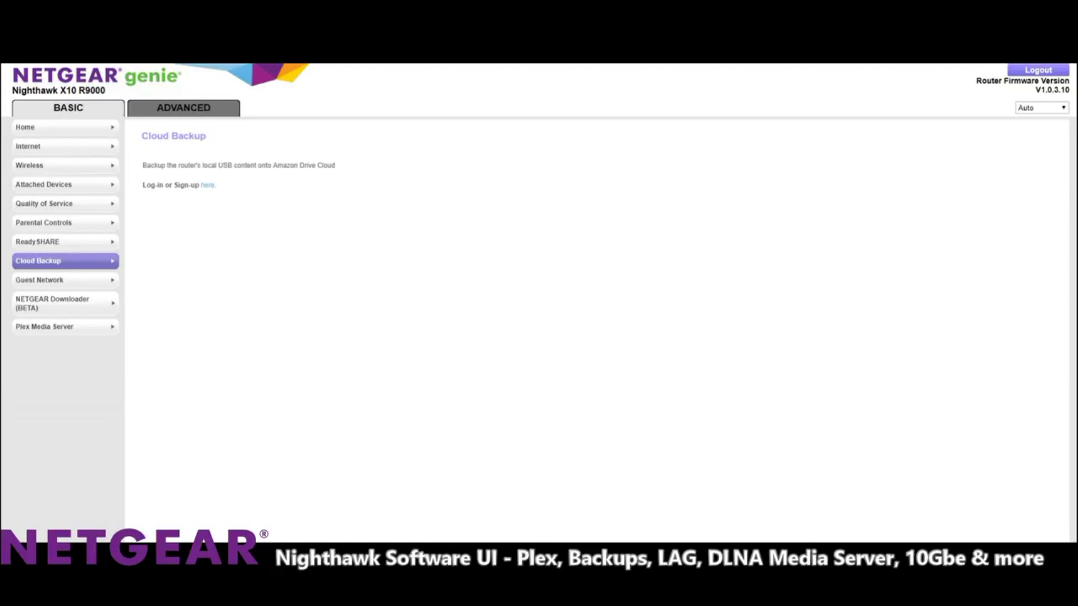
Show Guest Network Settings with both 2.4GHz and 5GHz guest networks disabled.
left_click(39, 280)
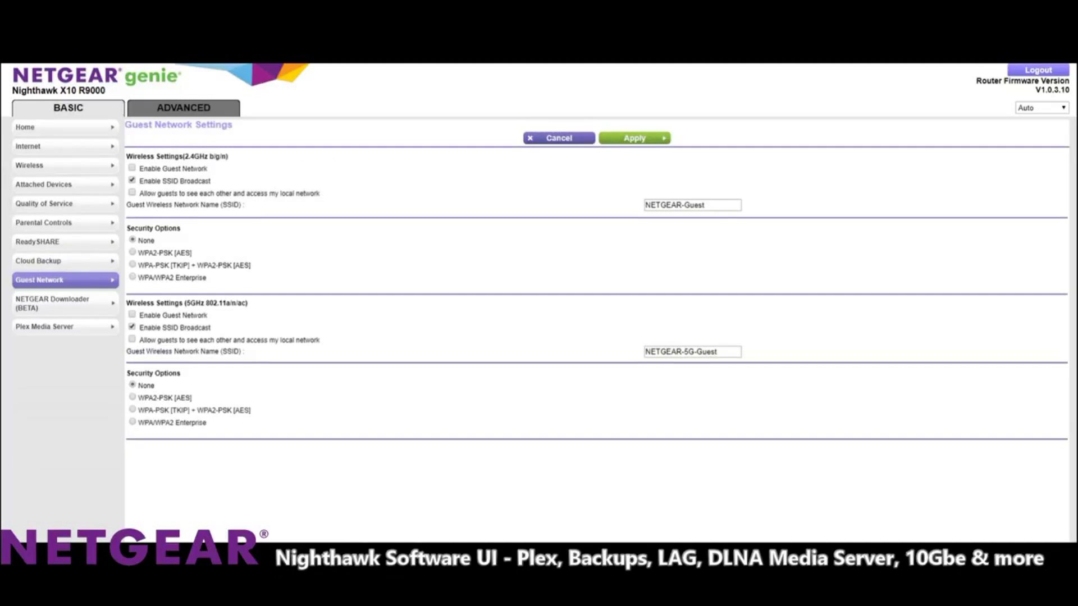
Show the NETGEAR Downloader's Download Manager and its list of download types.
left_click(51, 303)
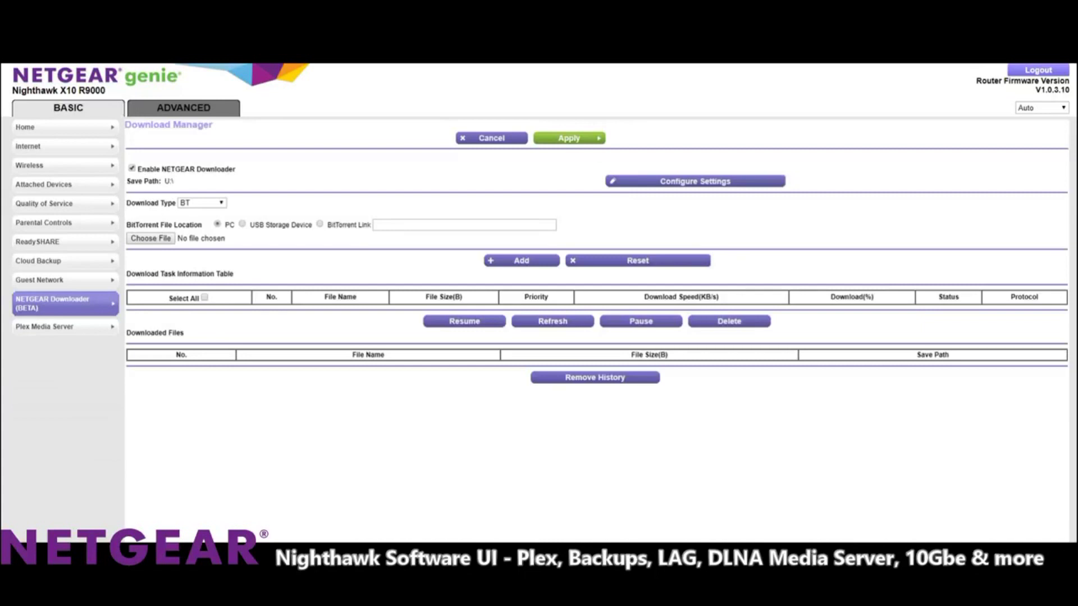
left_click(202, 203)
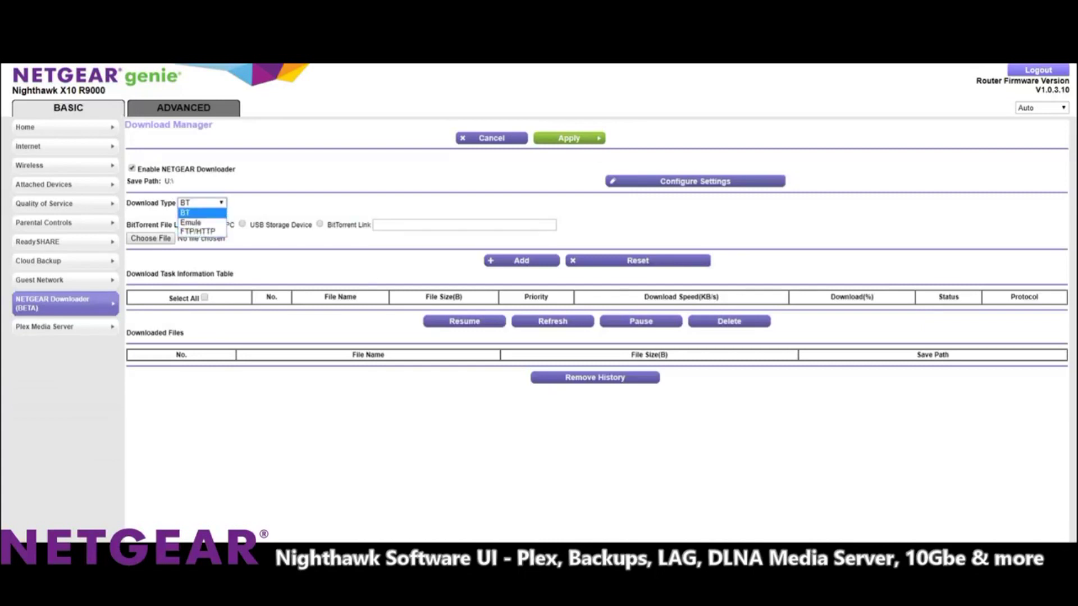
Keep BT as download type, take files from the USB storage device, and view Downloader settings.
key("Escape")
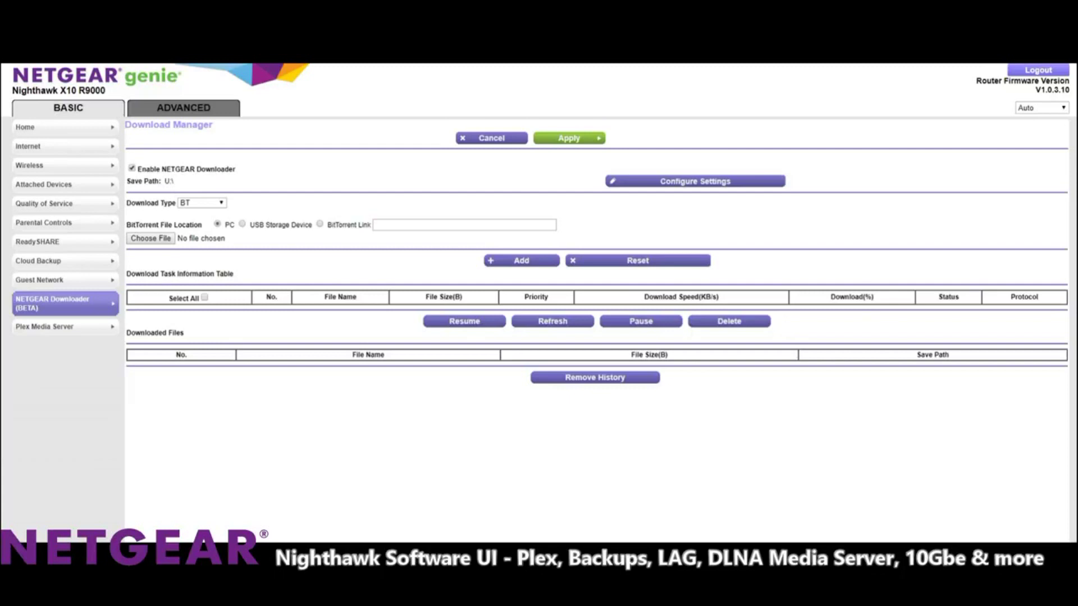
left_click(242, 224)
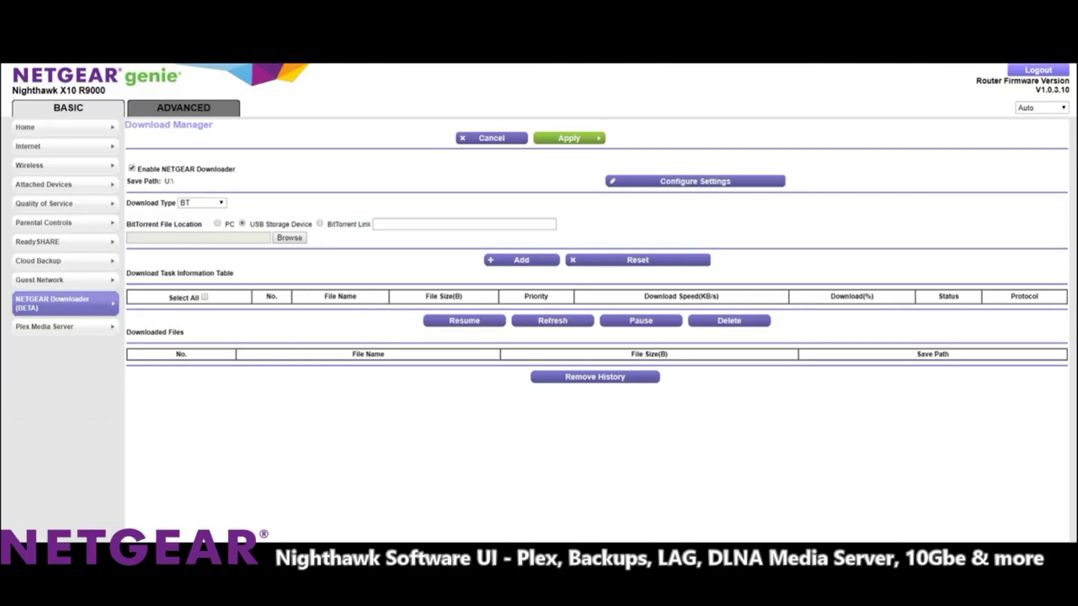
left_click(696, 181)
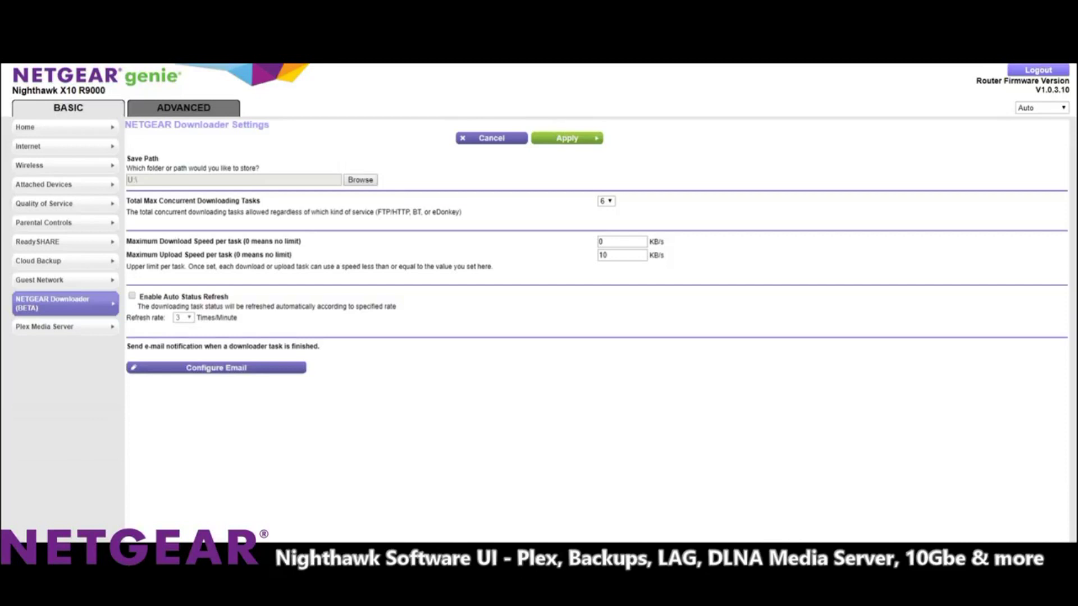
Browse the USB folder tree without choosing a folder, then view the Plex Media Server page.
left_click(360, 180)
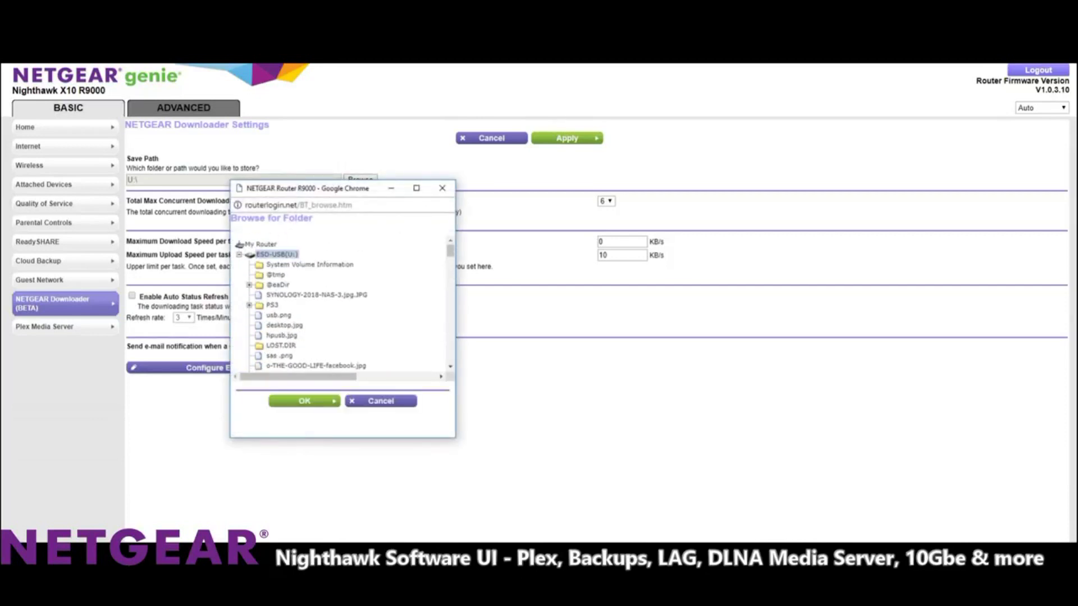
left_click(442, 188)
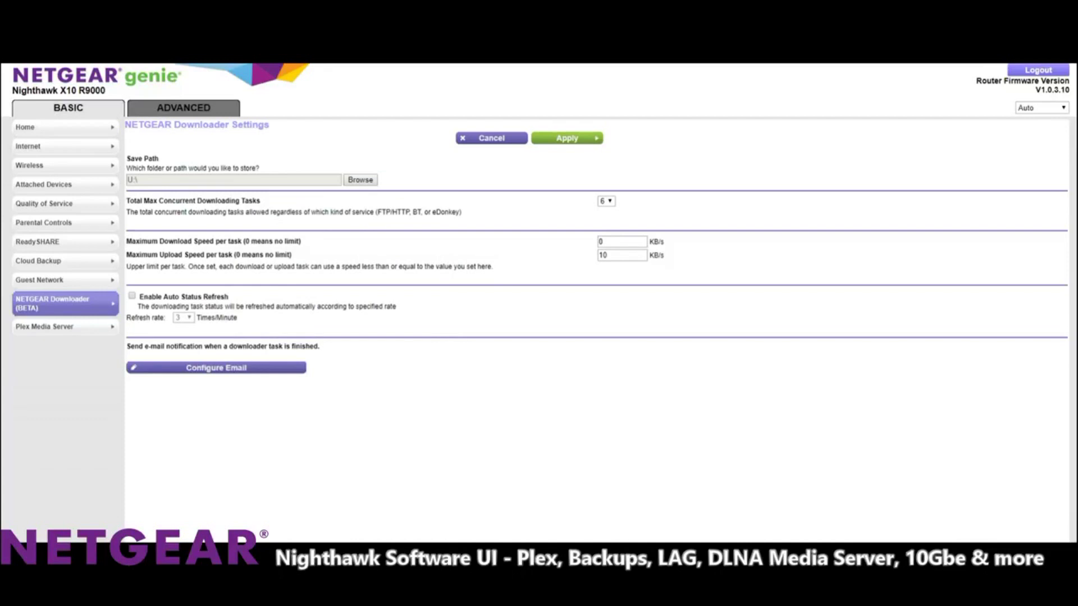
left_click(65, 327)
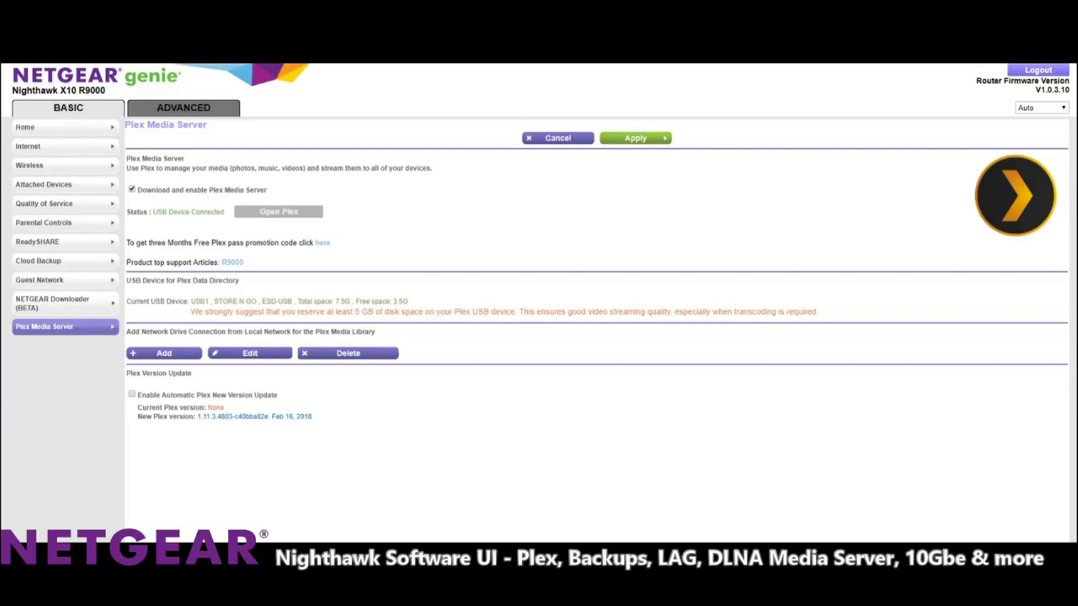
Highlight the network drive heading, basic settings list and free Plex pass promotion on the Plex page.
left_click_drag(130, 332, 264, 332)
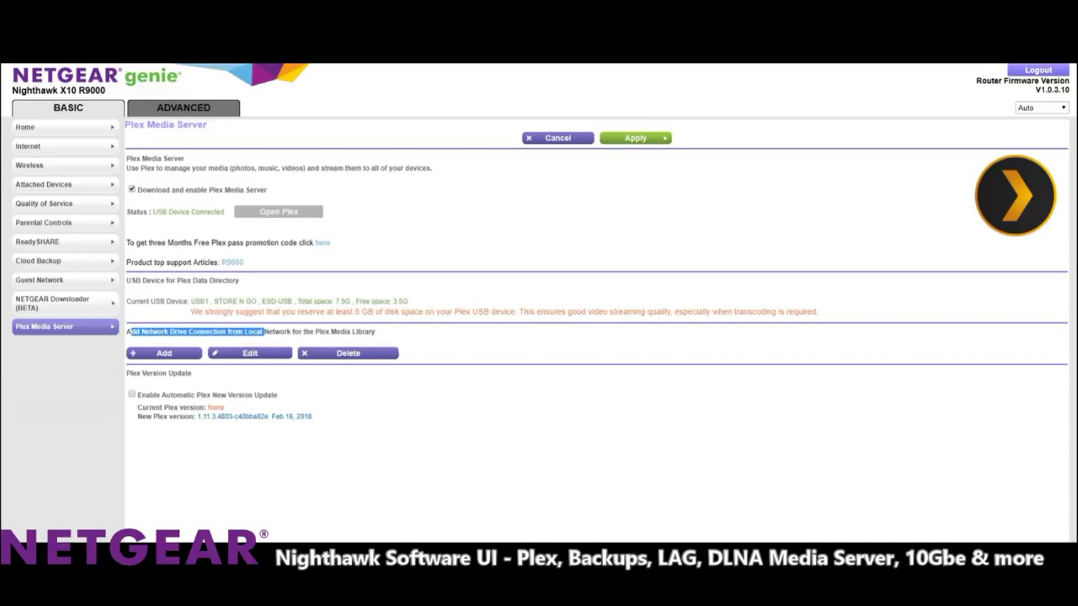
left_click(263, 332)
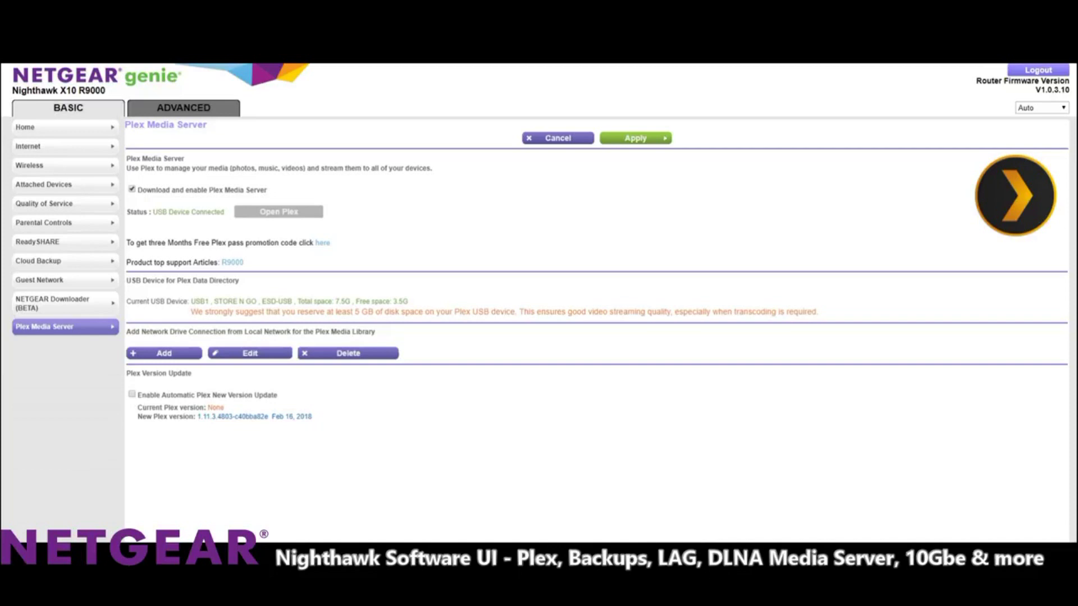
left_click_drag(15, 127, 72, 223)
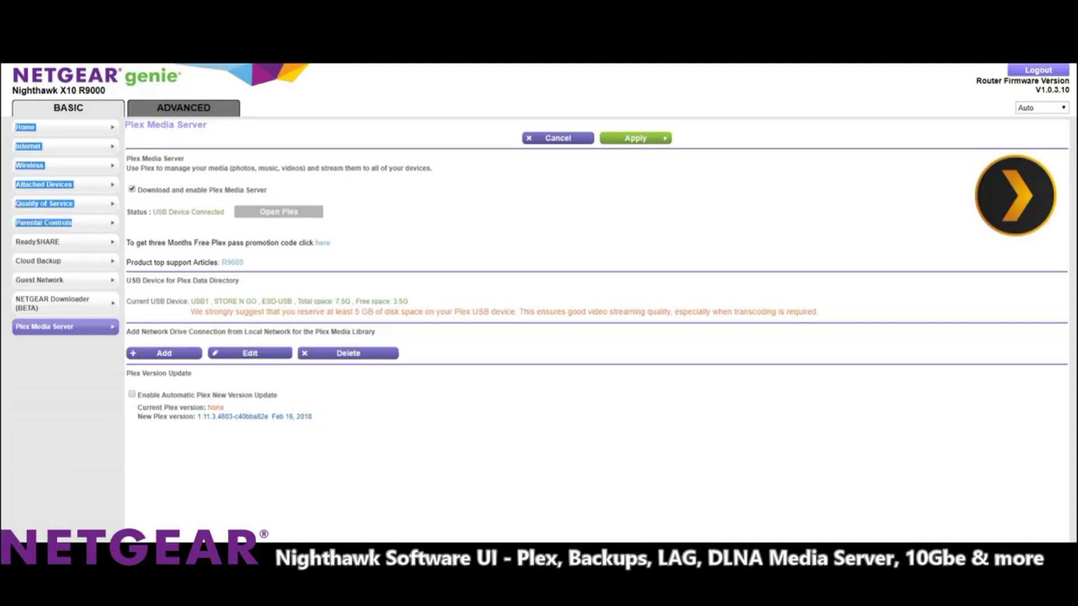
left_click_drag(172, 242, 251, 242)
left_click(251, 243)
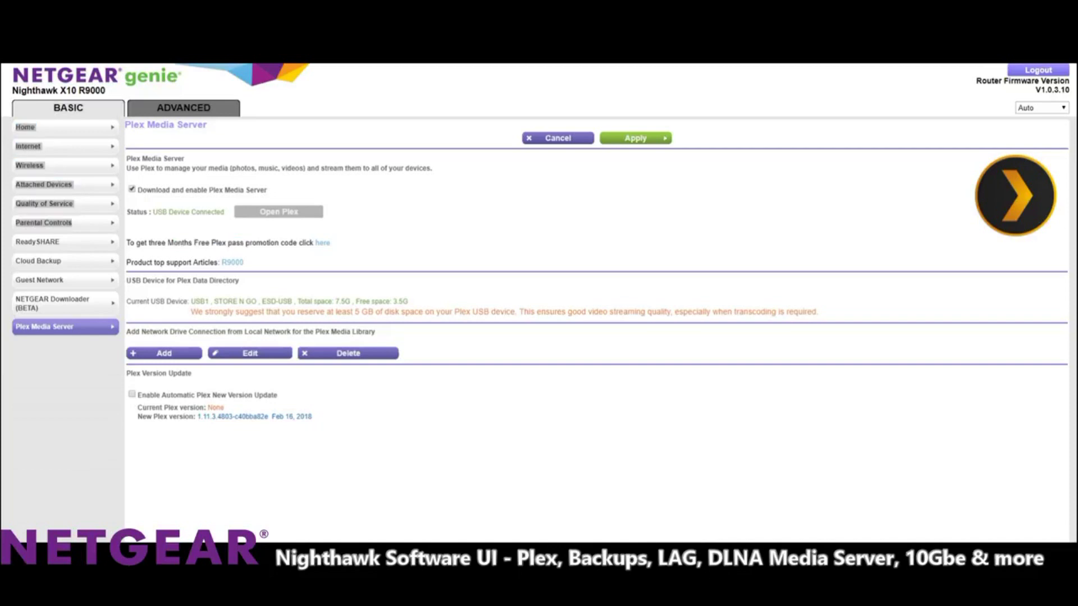
left_click_drag(168, 243, 236, 243)
left_click(236, 243)
Highlight the Plex USB device heading, then go to ADVANCED Home and the Add WPS Client wizard.
left_click_drag(173, 280, 239, 280)
left_click_drag(142, 281, 222, 280)
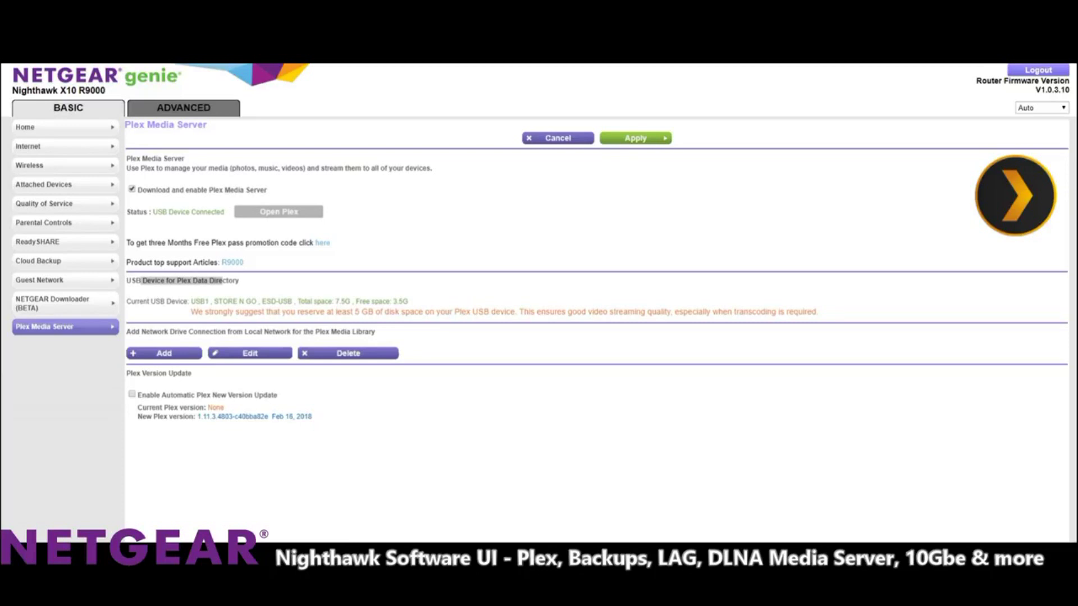
left_click(65, 127)
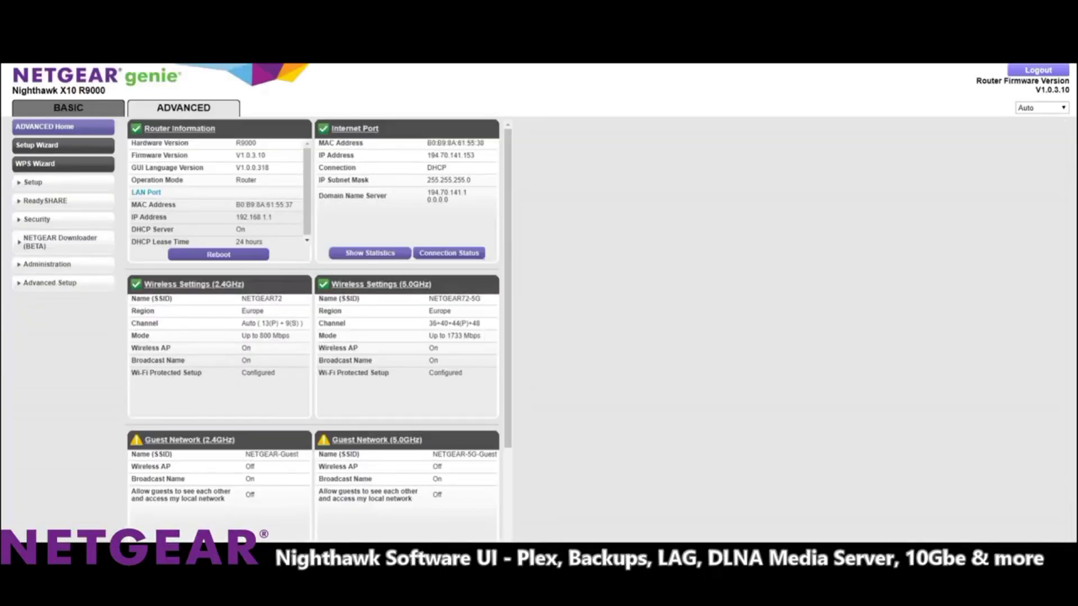
left_click(63, 163)
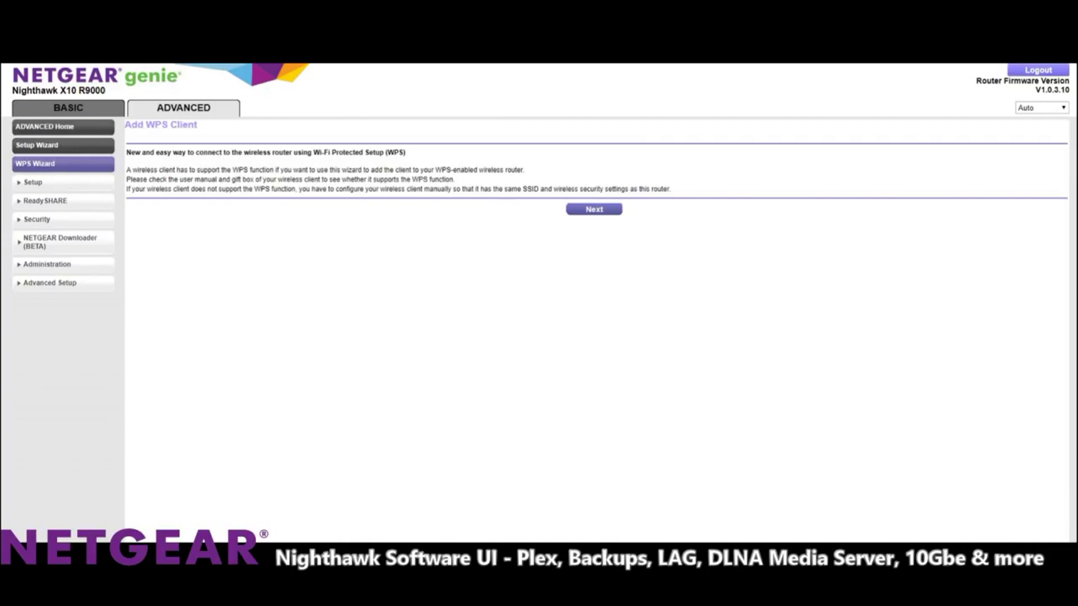
Expand Setup and view the Internet Setup and Wireless Settings pages.
left_click(33, 182)
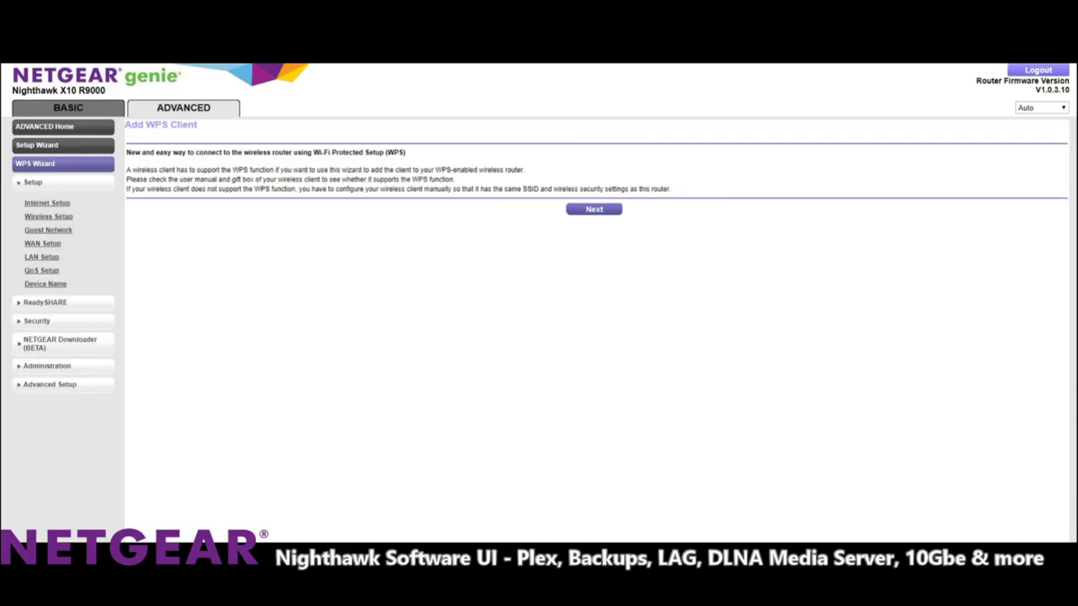
left_click(47, 202)
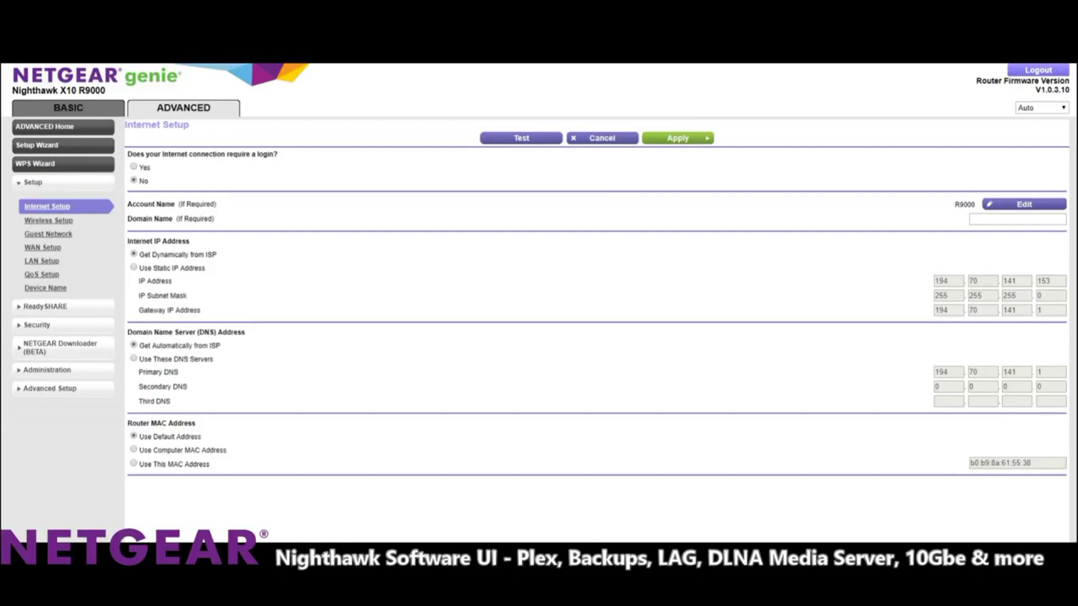
left_click(49, 220)
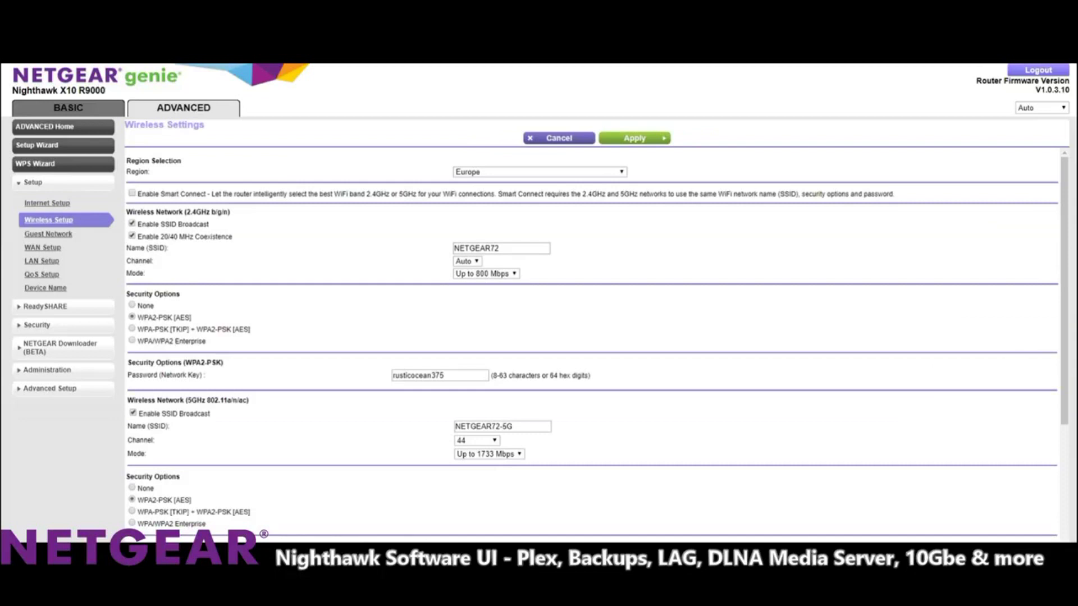
scroll(597, 344, "down", 3)
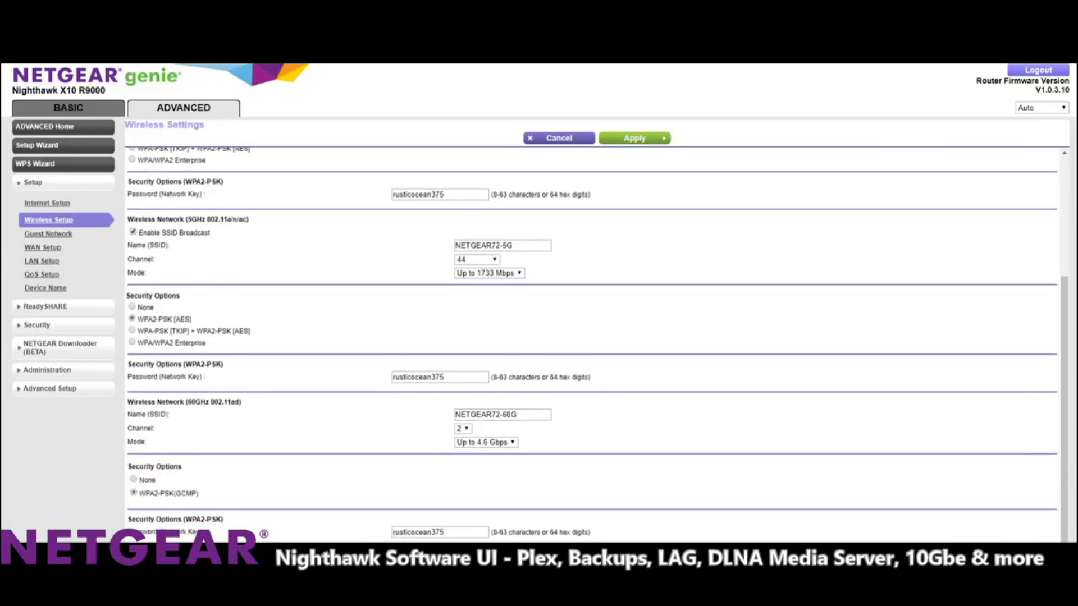
Visit the WAN, LAN, QoS and Device Name setup pages, then expand ReadySHARE.
left_click(43, 247)
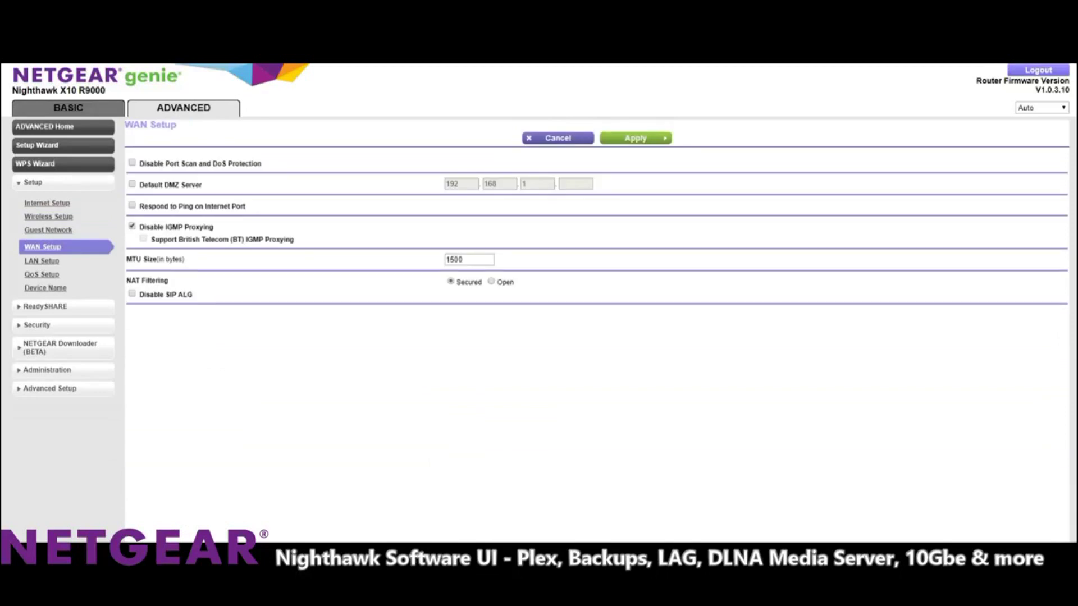
left_click(41, 262)
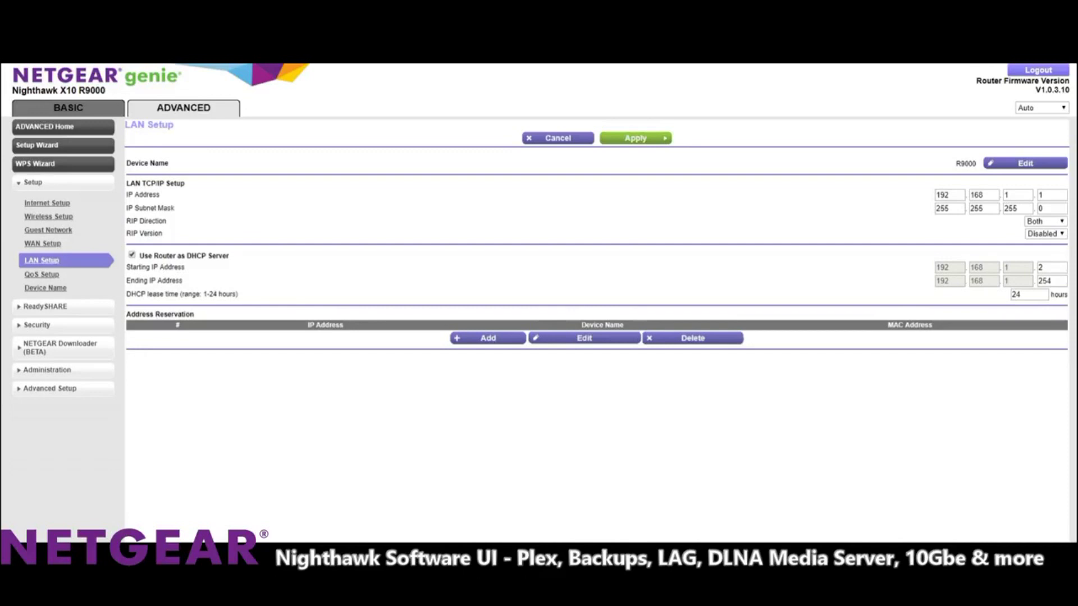
left_click(41, 275)
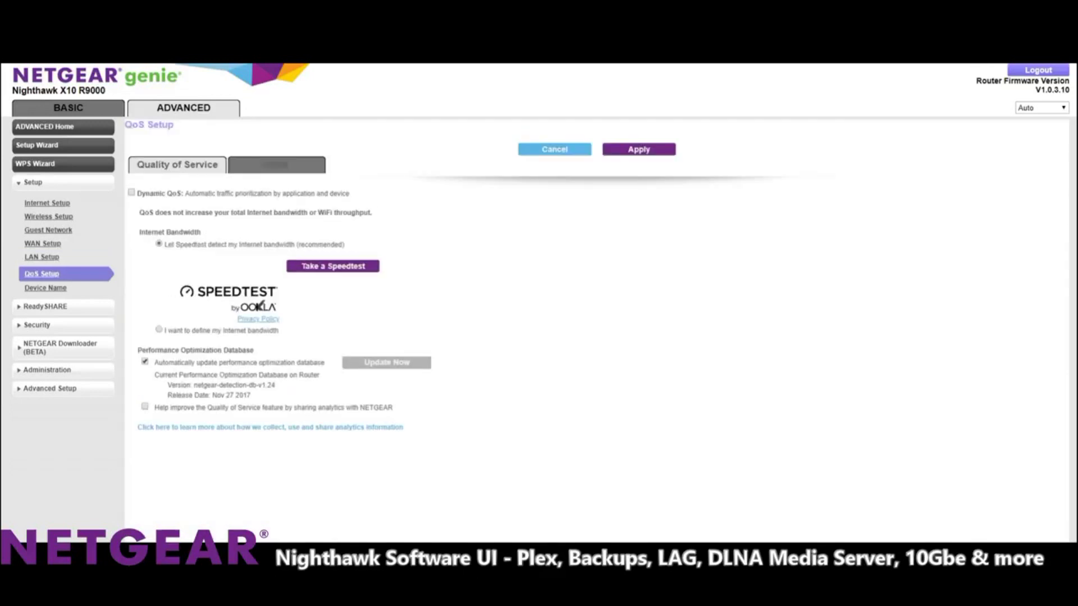
left_click(46, 288)
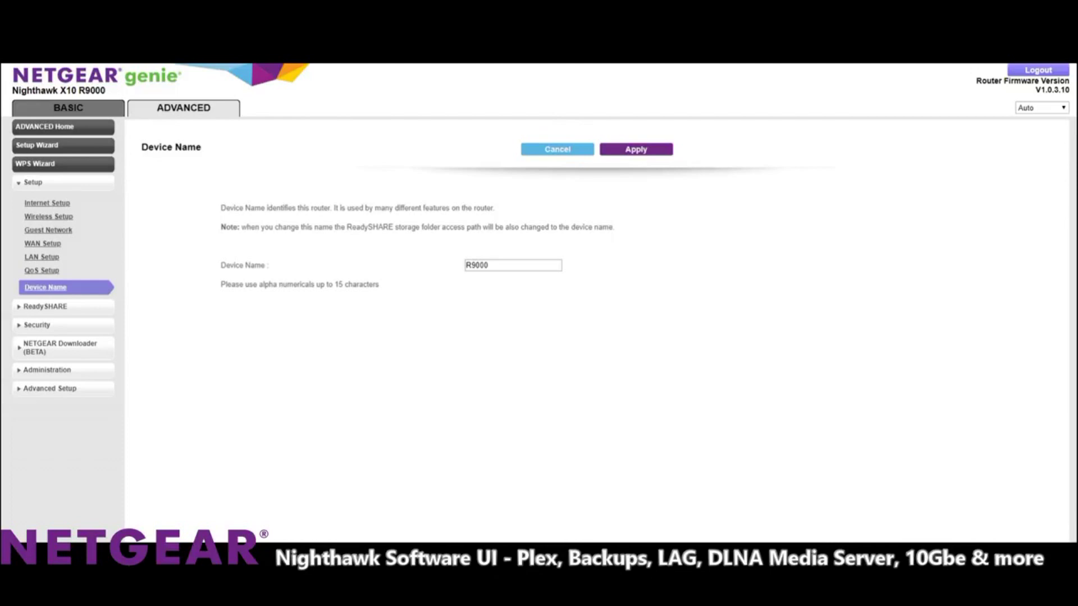
left_click(45, 306)
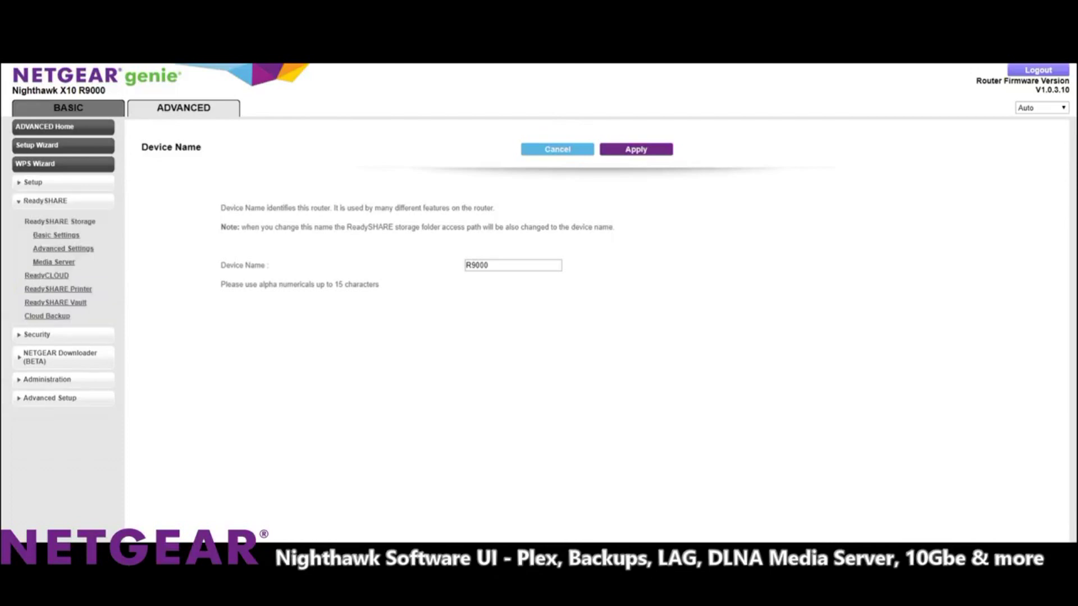
View the ReadySHARE Media Server page, then the ReadyCLOUD registration page.
left_click(53, 262)
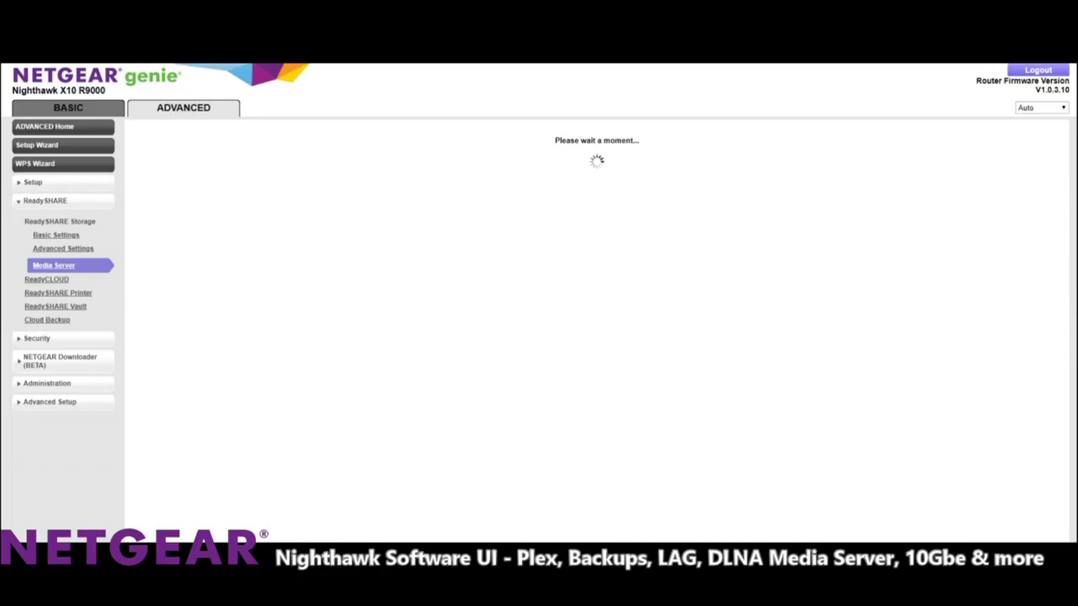
left_click(46, 279)
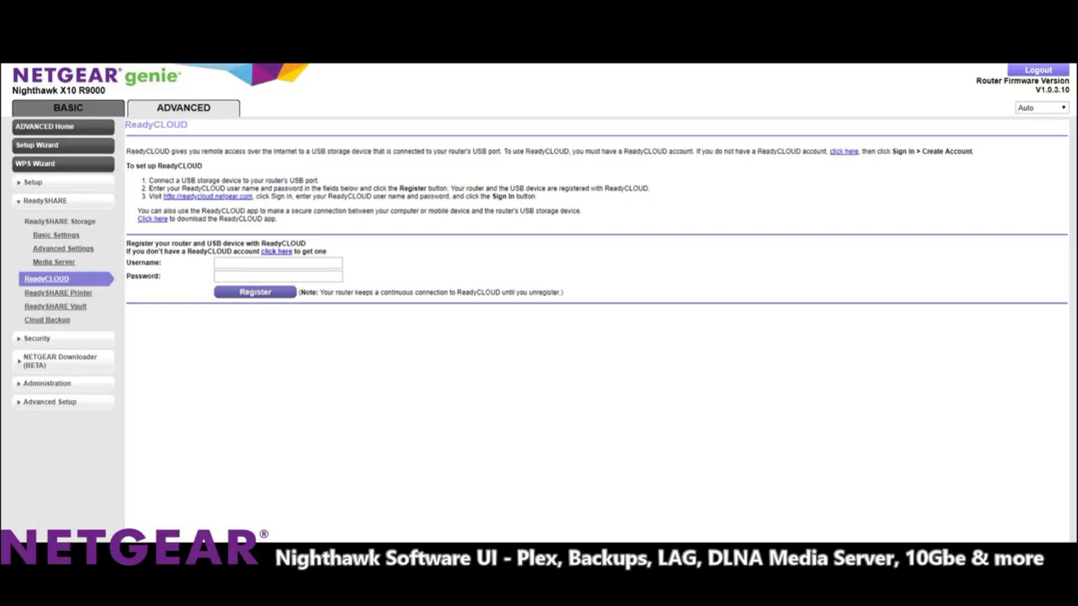
Browse the ReadySHARE Printer, ReadySHARE Vault and Amazon Drive Cloud Backup pages.
left_click(58, 293)
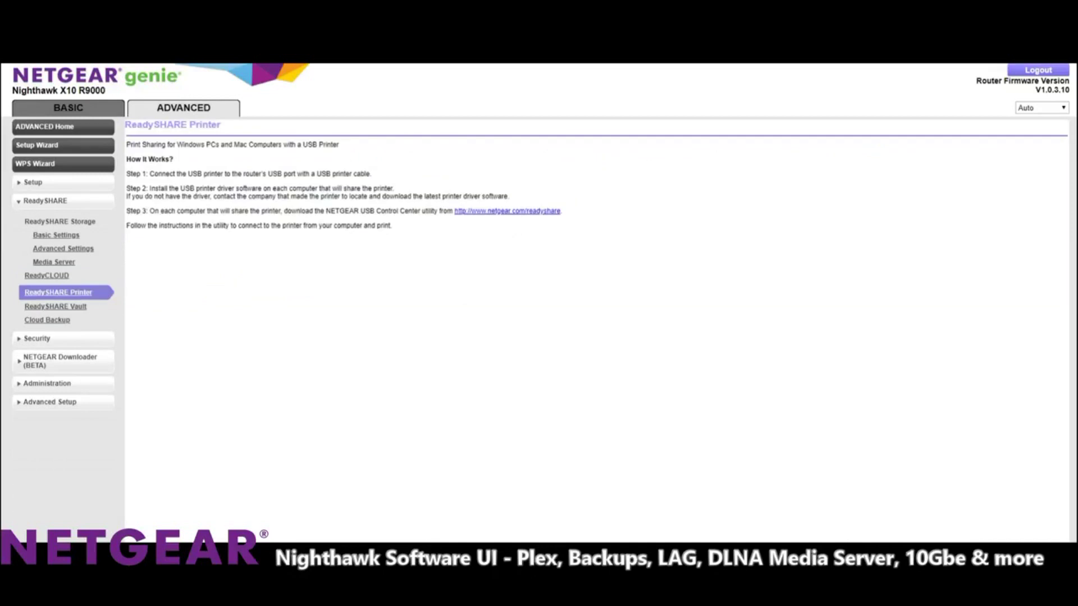
left_click(55, 307)
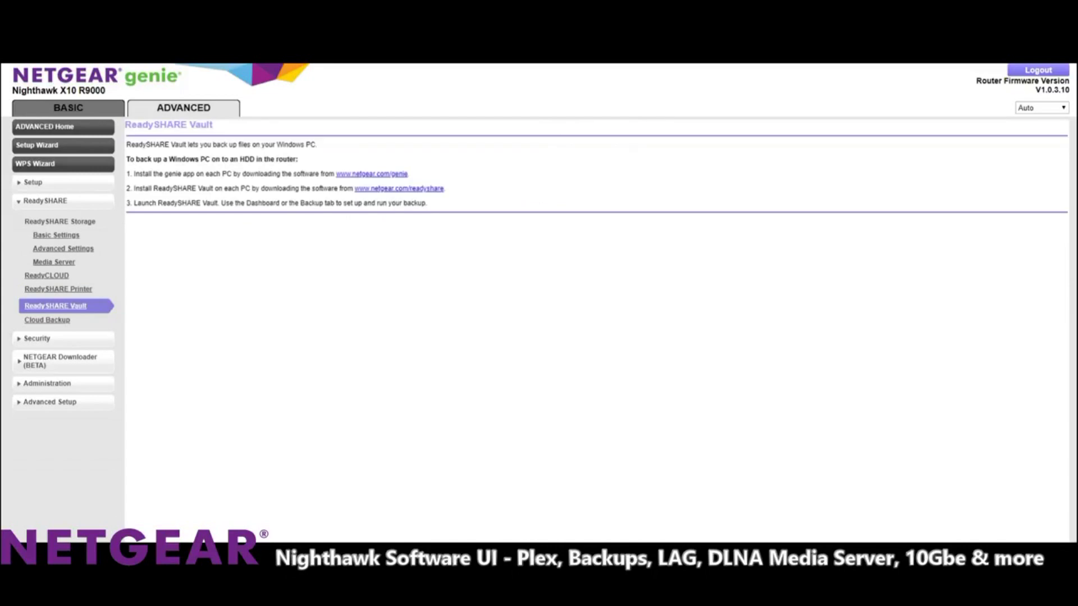
left_click_drag(239, 145, 288, 145)
left_click(241, 145)
left_click(47, 320)
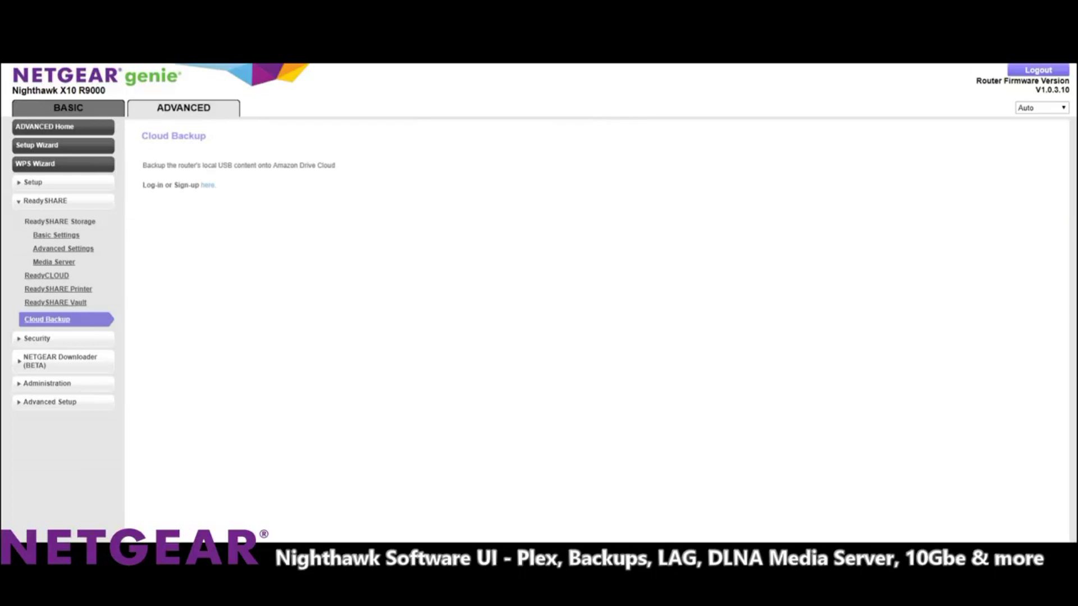
left_click(37, 339)
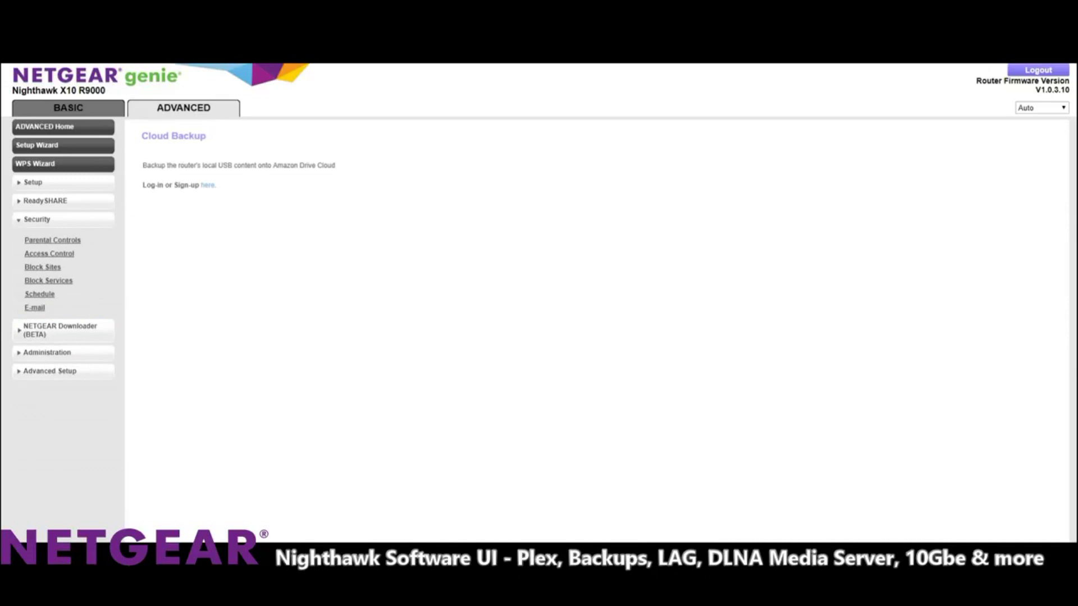
View the Parental Controls, Access Control, Block Services, Schedule and E-mail security pages.
left_click(52, 240)
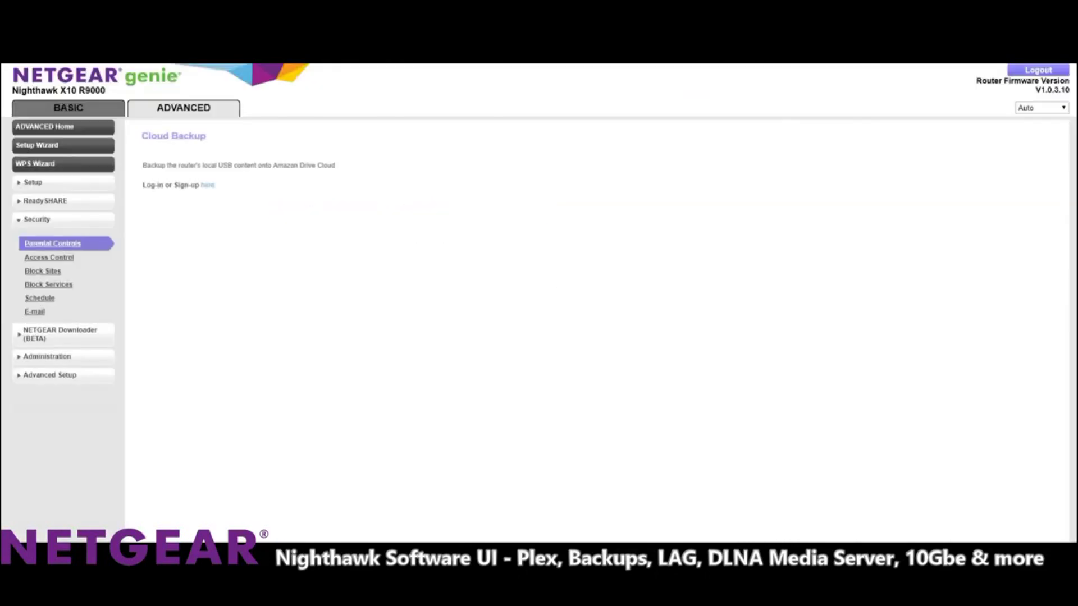
left_click(50, 257)
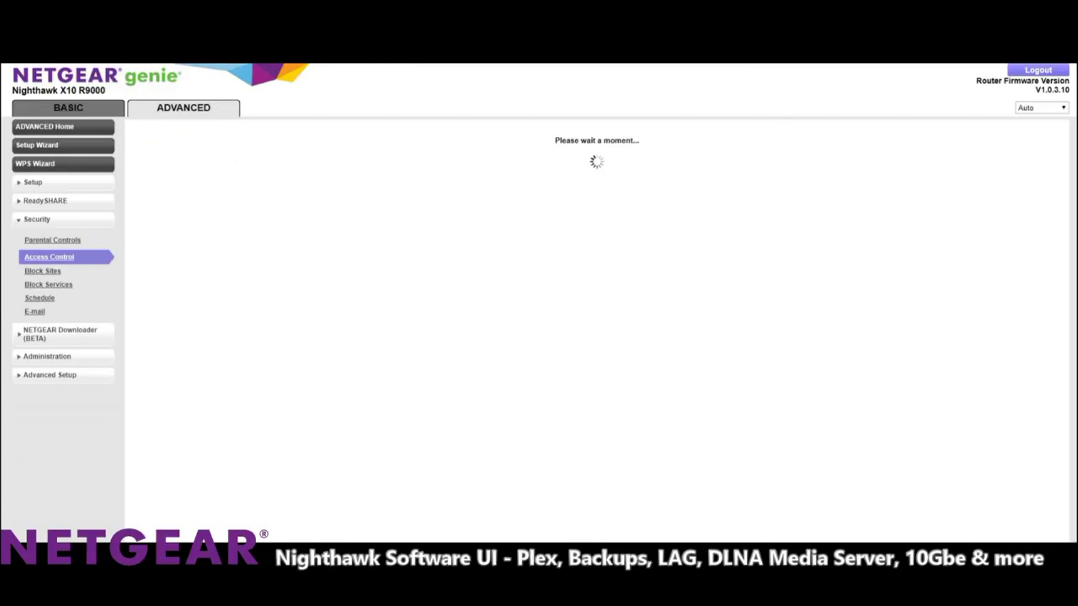
left_click(48, 284)
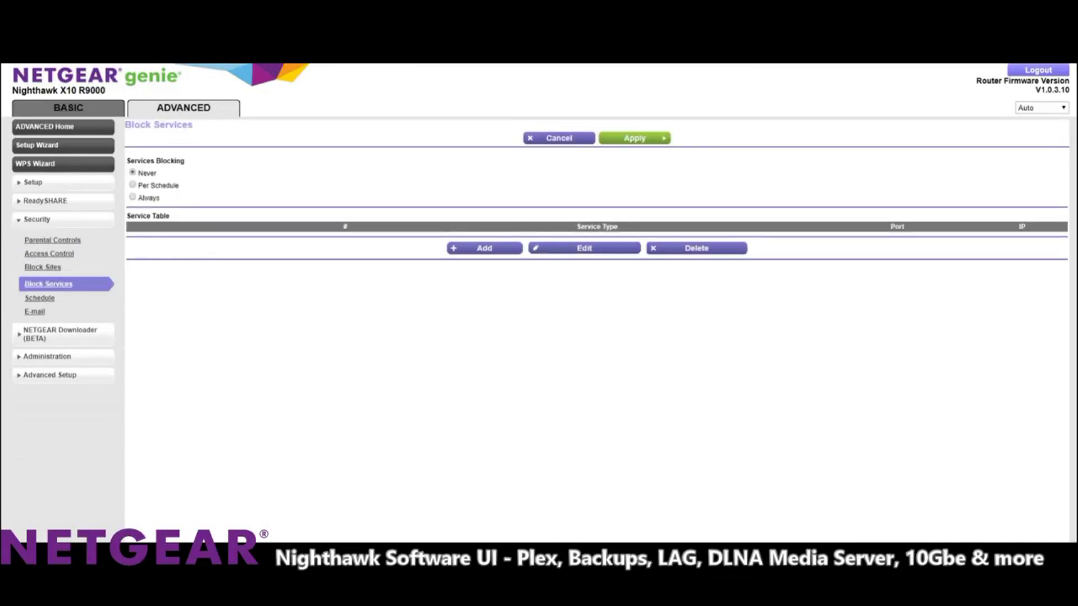
left_click(39, 298)
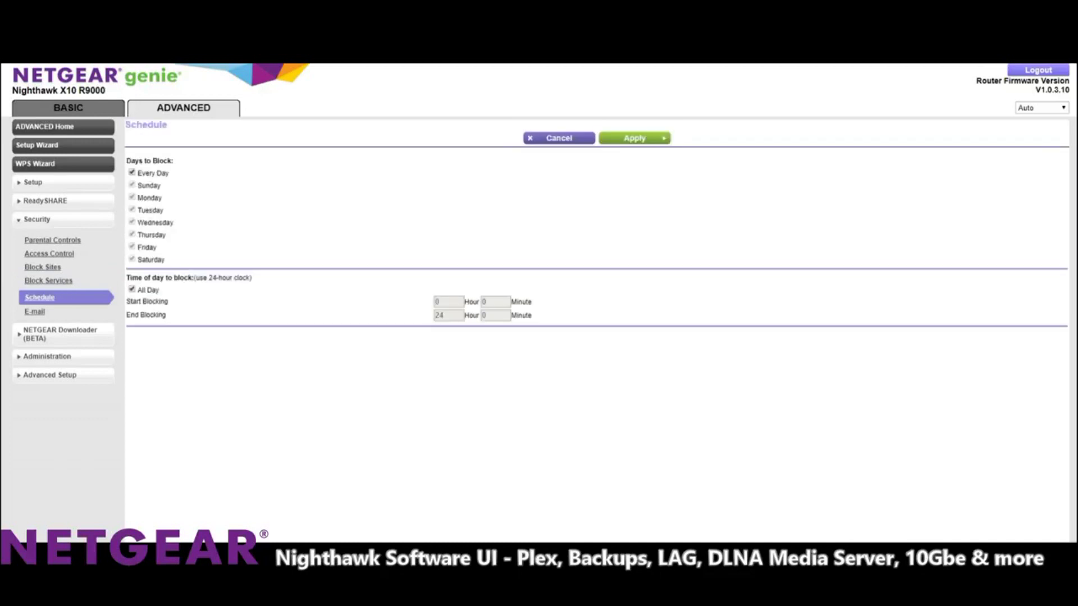
left_click(35, 312)
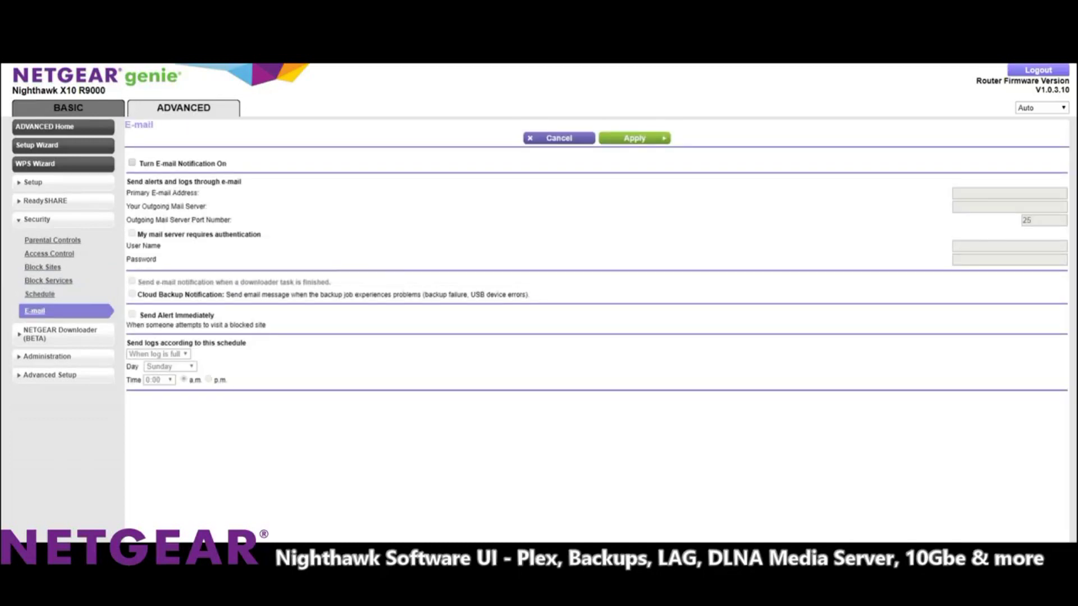
Browse Downloader Settings and Download Manager, then show Attached Devices under Administration.
left_click(60, 334)
left_click(58, 266)
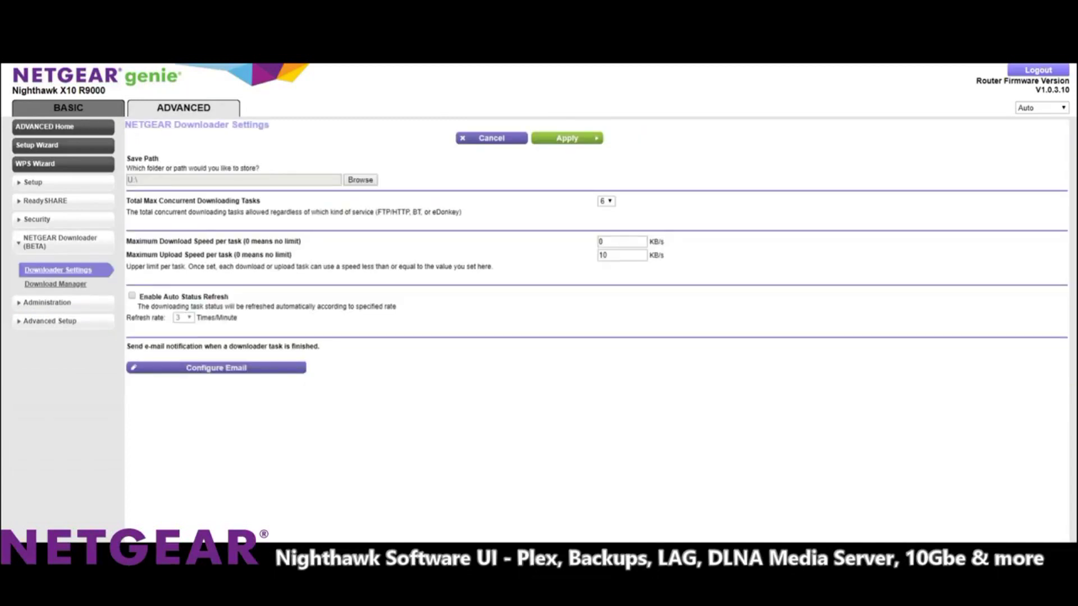
left_click(55, 284)
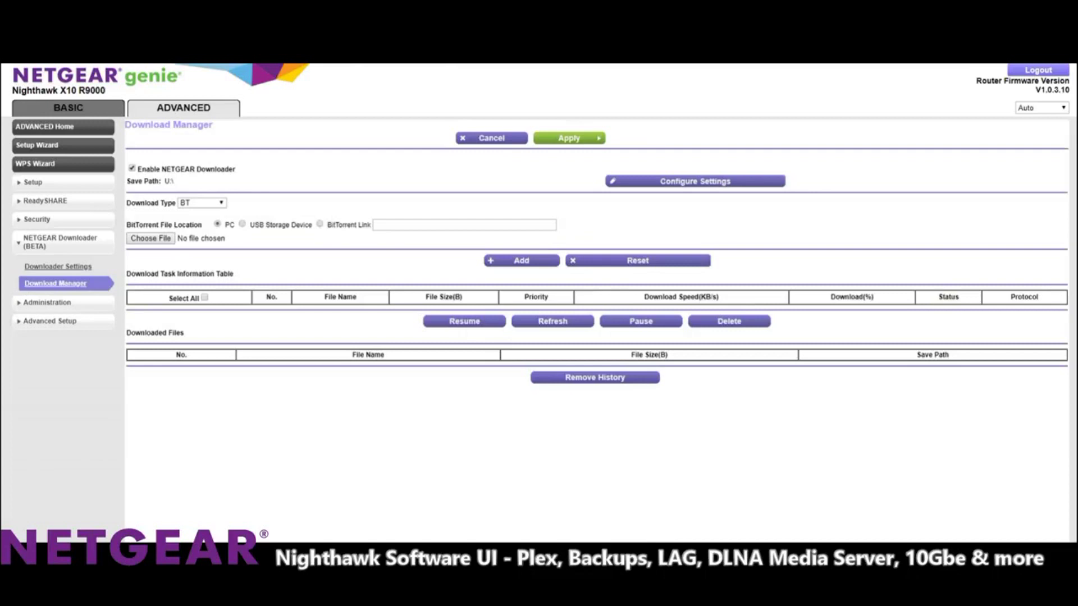
left_click(48, 302)
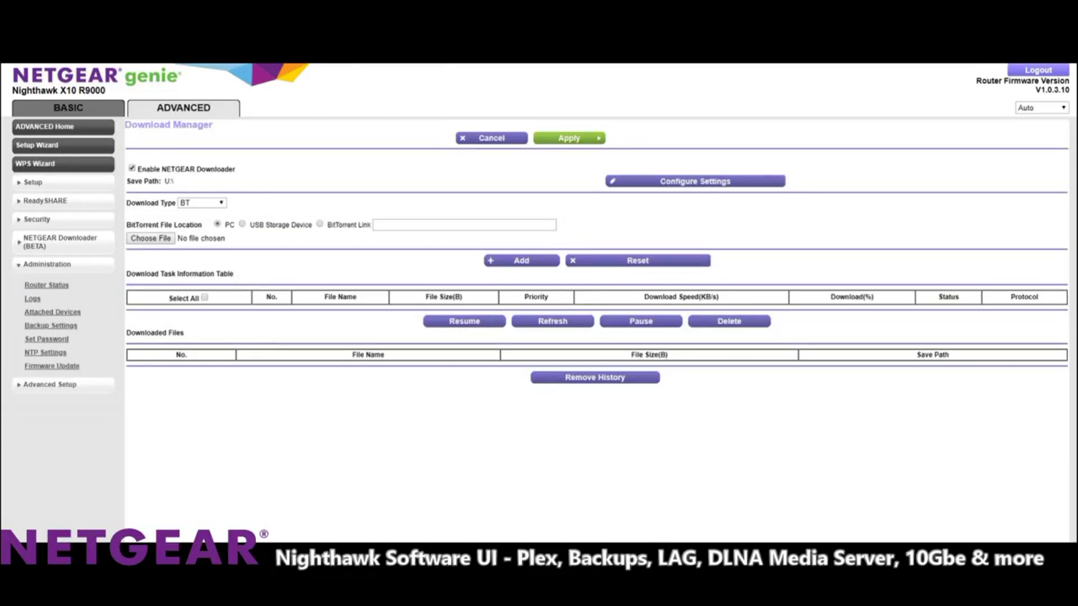
left_click(53, 312)
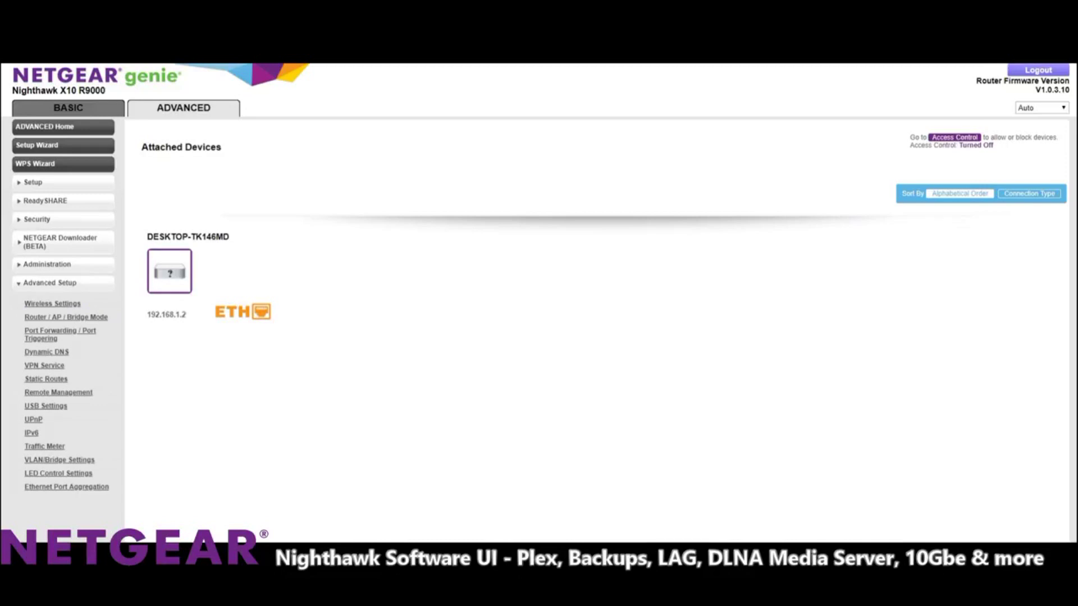
View Router/AP/Bridge Mode, Port Forwarding, Dynamic DNS and VPN Service, dismissing the Dynamic DNS alert.
left_click(66, 317)
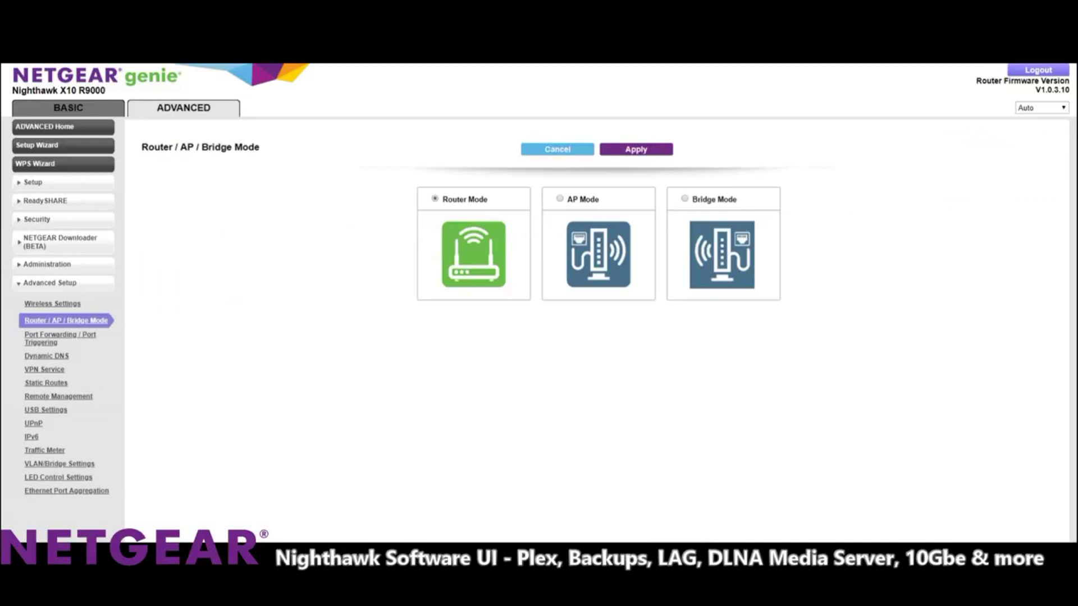
left_click(59, 335)
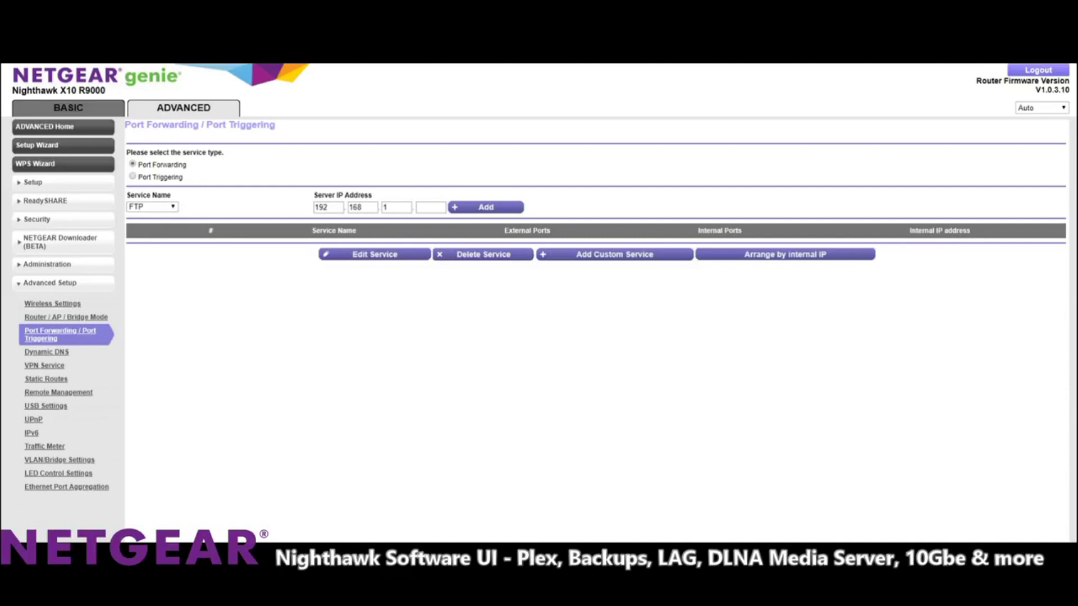
left_click(46, 352)
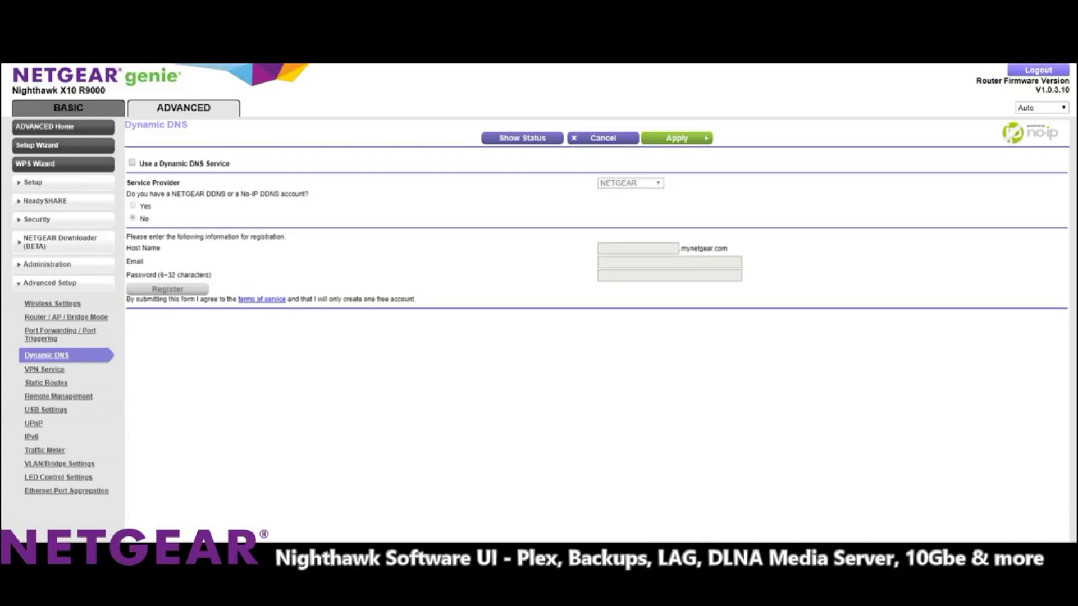
left_click(45, 369)
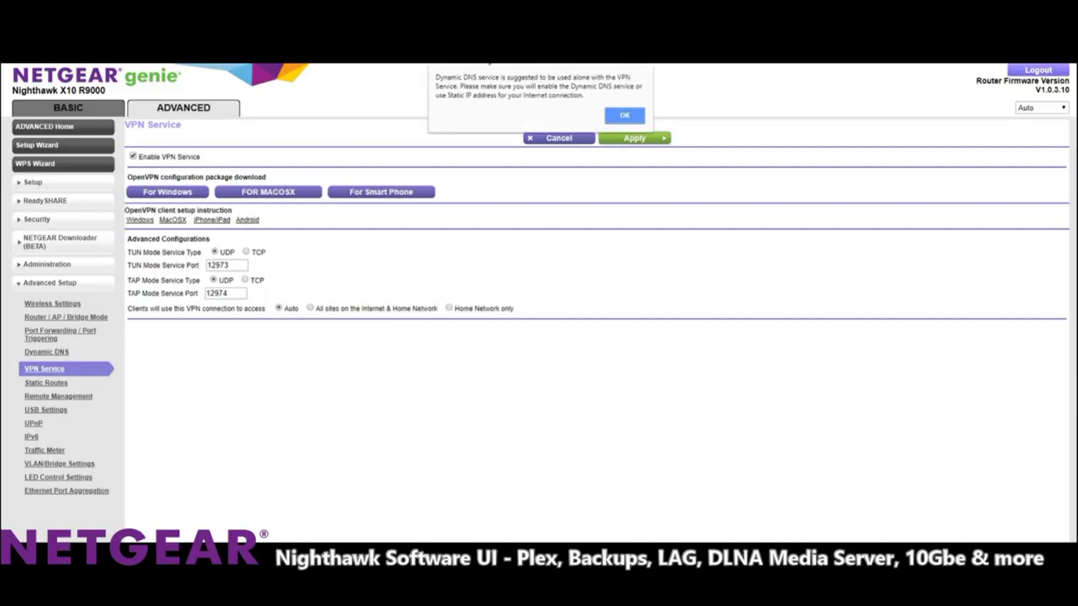
key("Return")
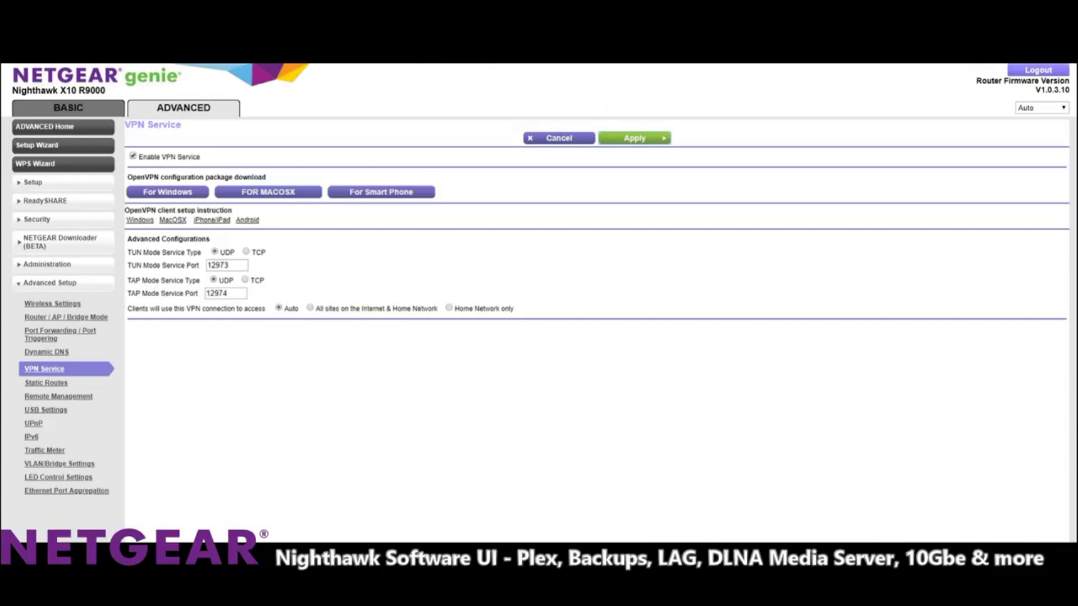
Browse the UPnP, USB Settings and Traffic Meter pages.
left_click(33, 423)
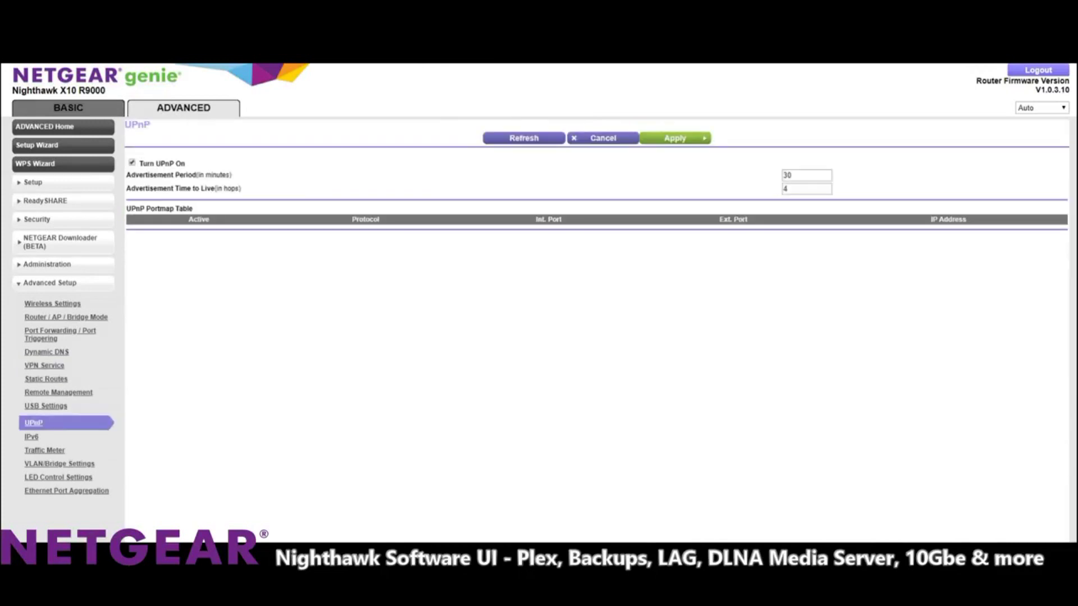
left_click(45, 406)
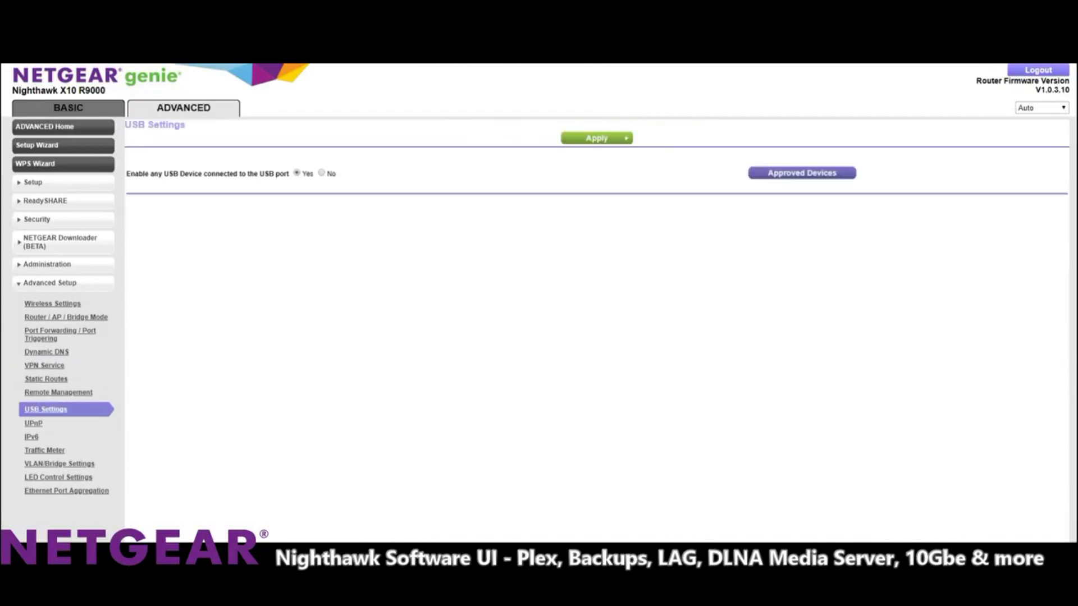
left_click_drag(164, 173, 239, 174)
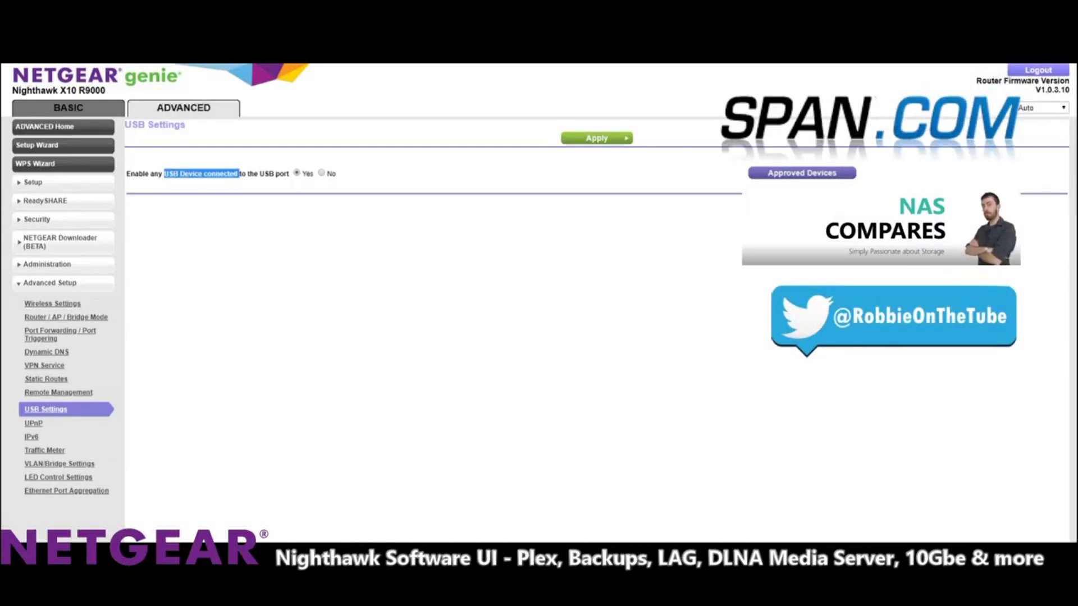
left_click(45, 450)
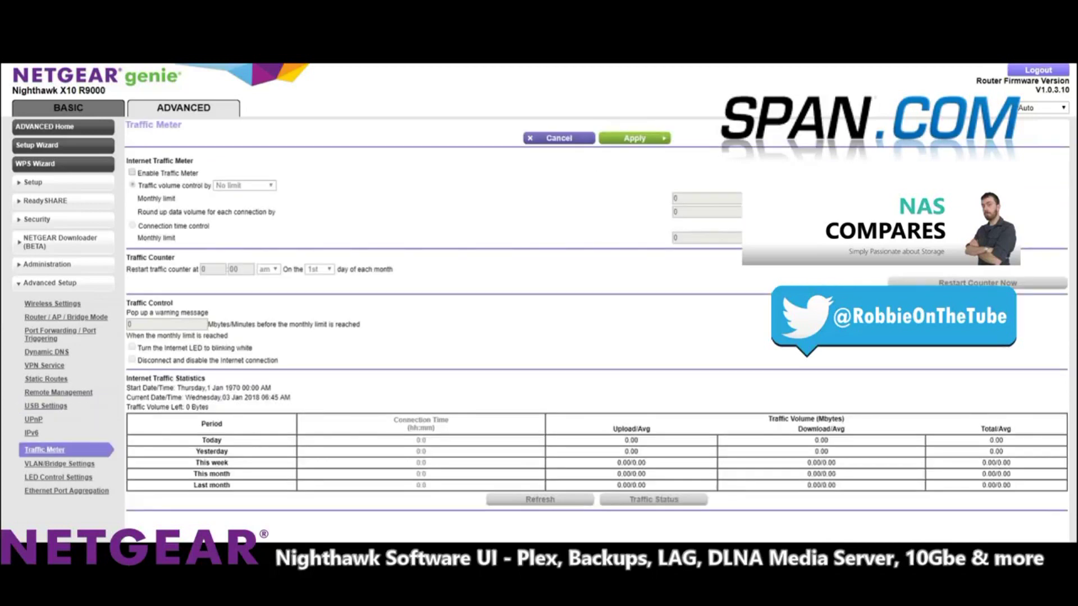
Show Ethernet Port Aggregation and scroll through the LACP/static LAG options and router diagram.
left_click(66, 491)
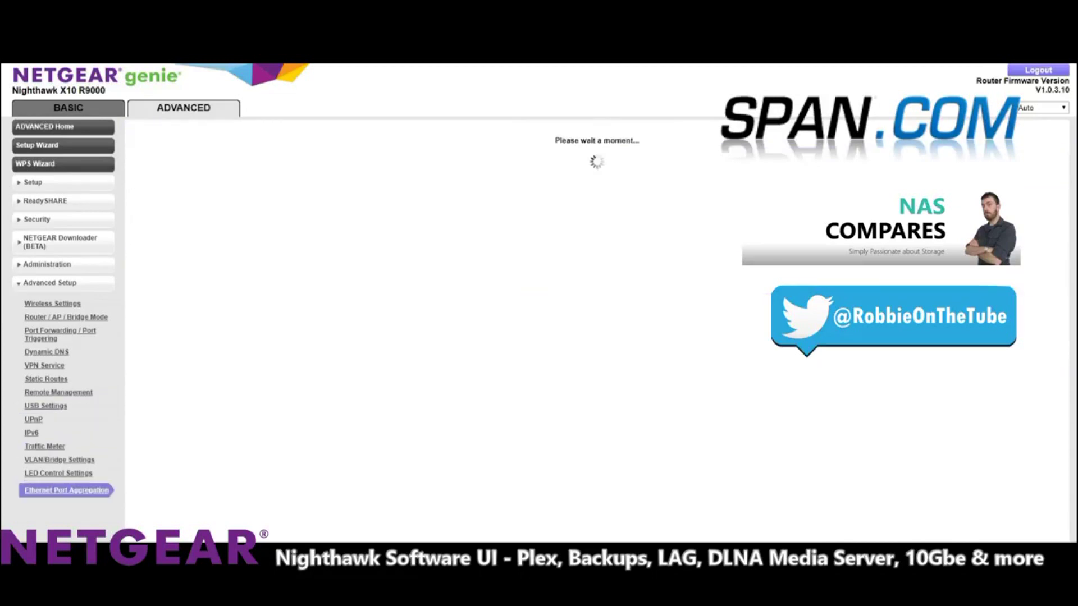
scroll(595, 348, "down", 1)
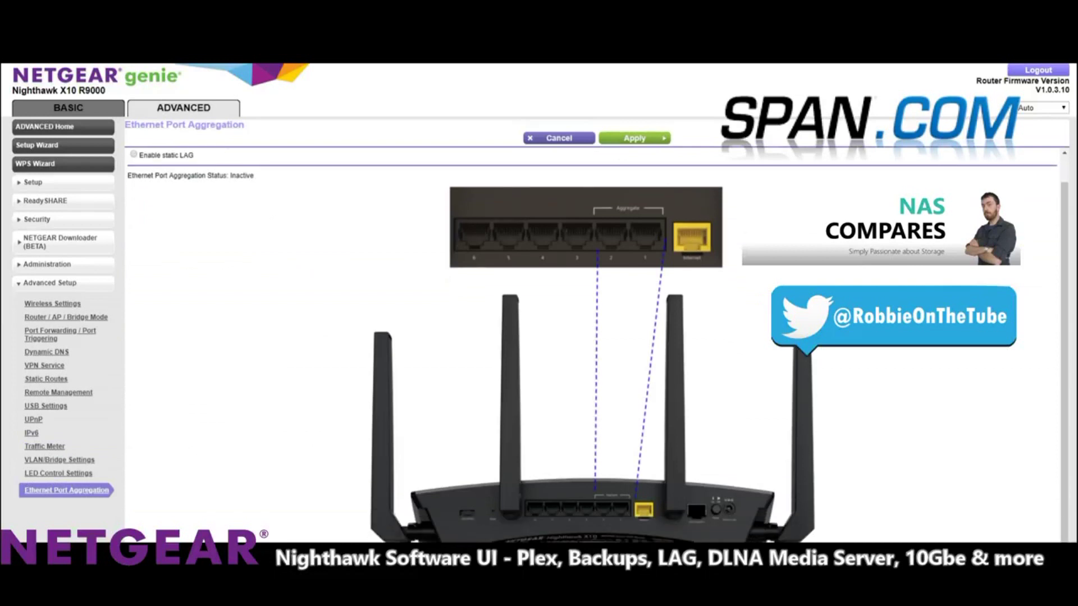
scroll(696, 494, "up", 1)
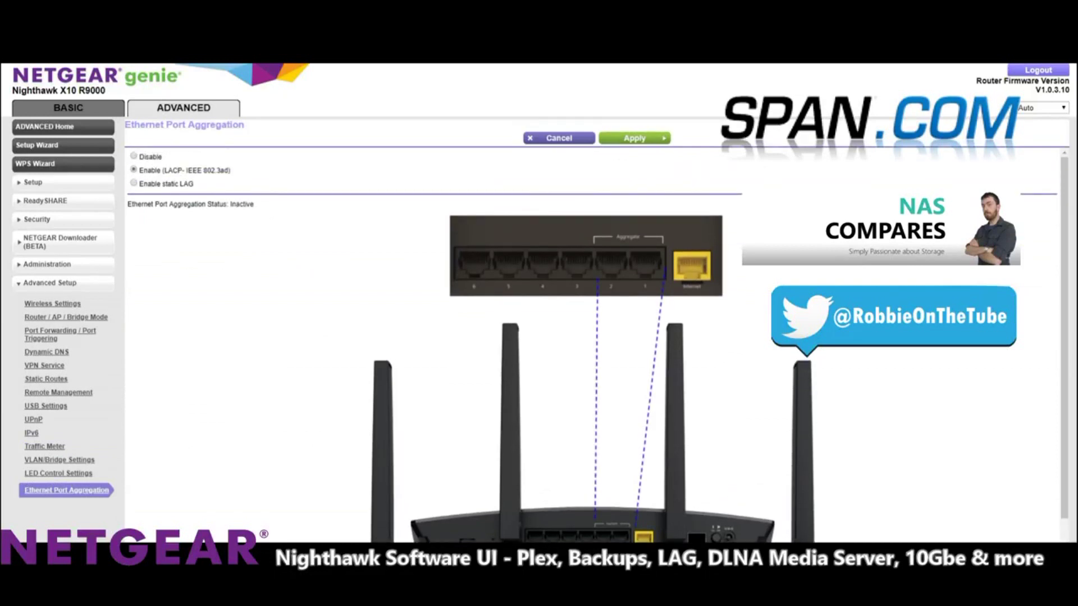
scroll(595, 348, "down", 1)
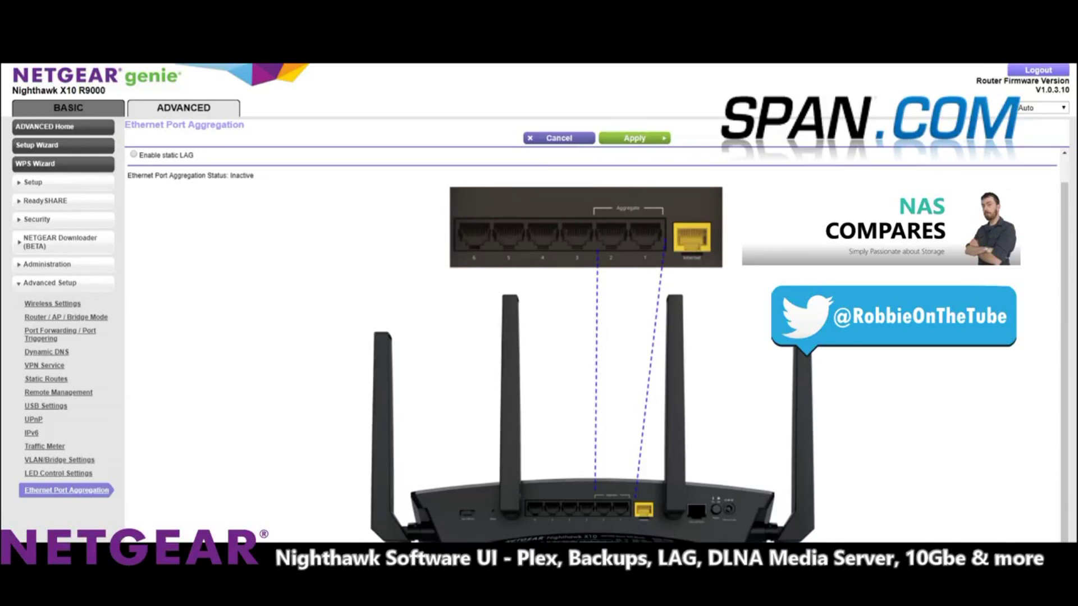
scroll(695, 495, "up", 1)
scroll(595, 348, "down", 1)
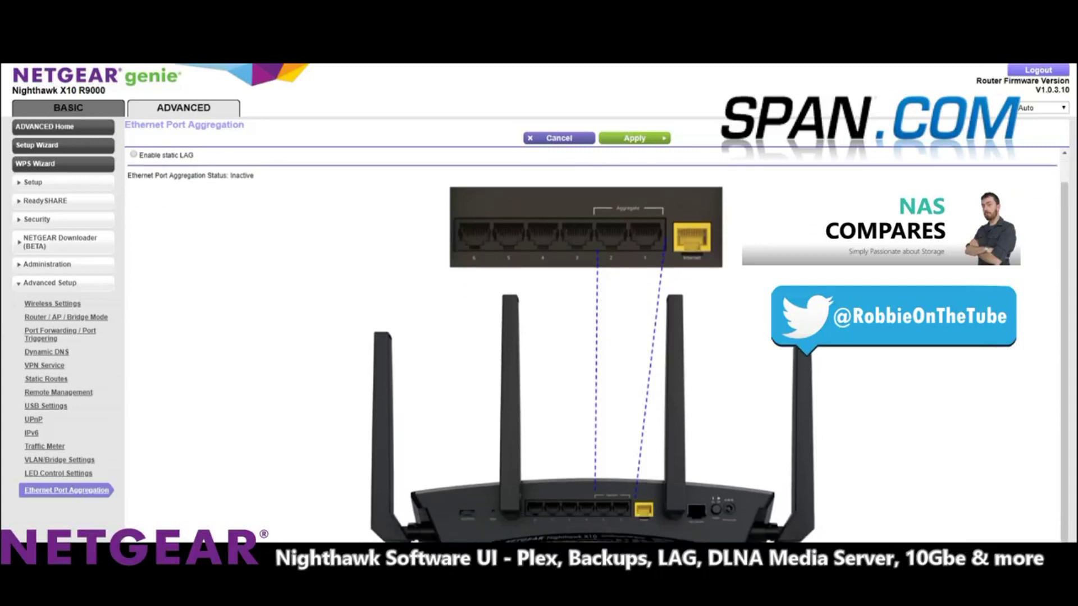